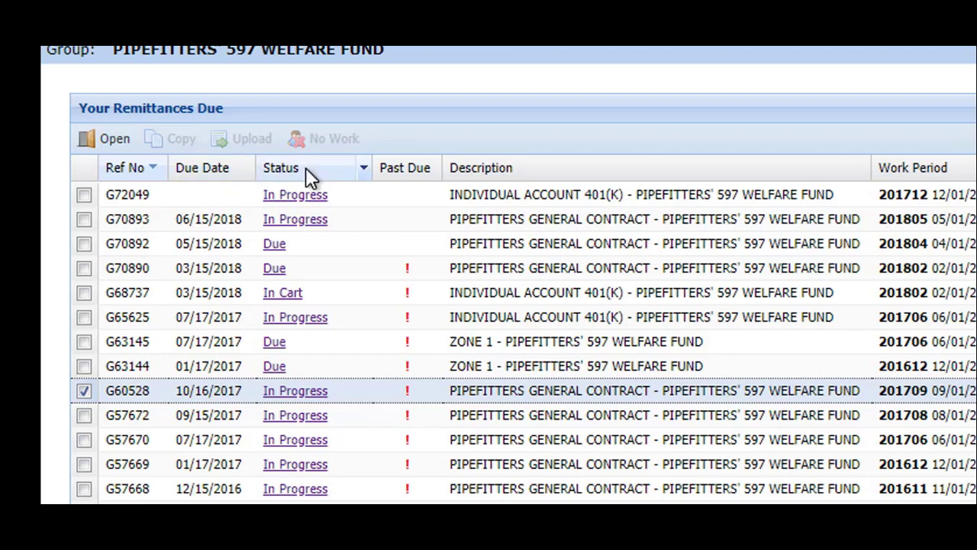
- Sort the remittances due by due date in ascending order, and re-sort them by due date in descending order
click(363, 168)
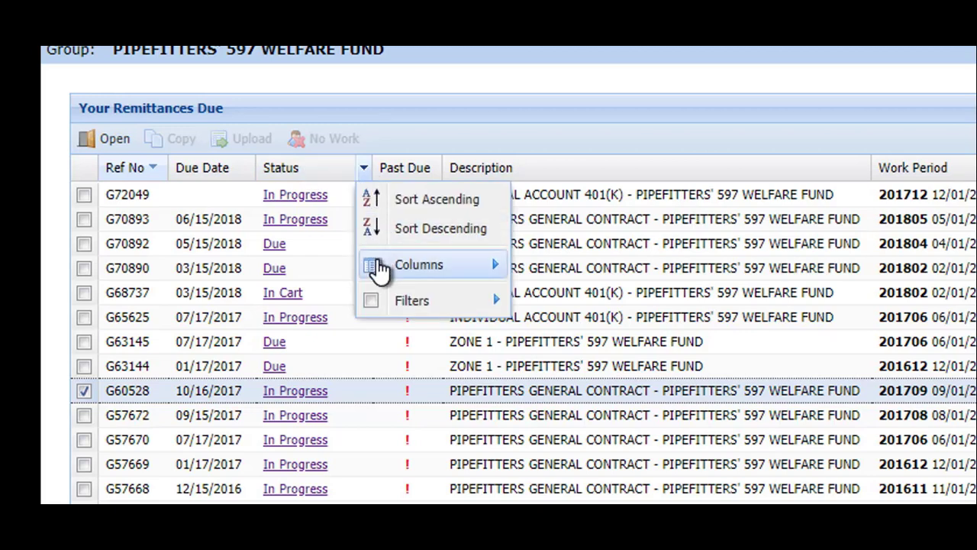
mouse_move(390, 310)
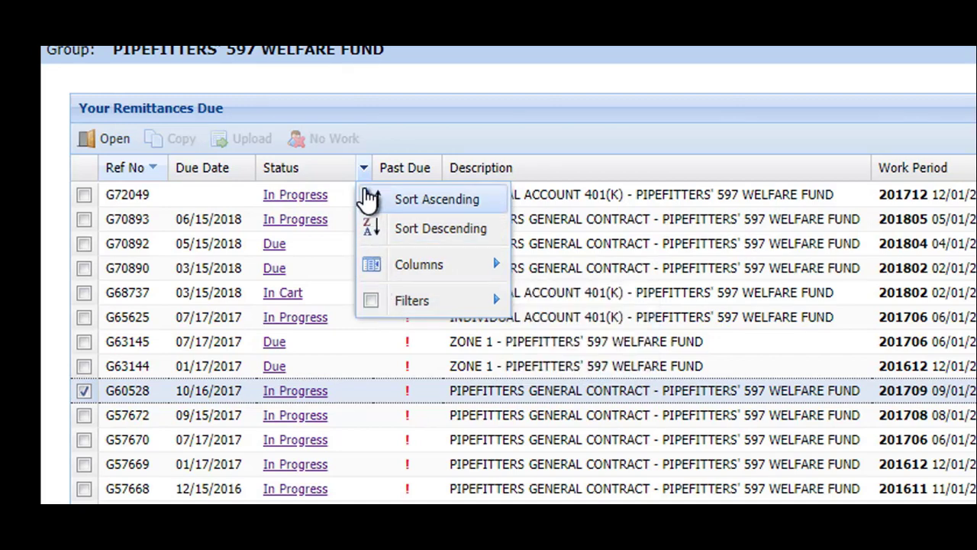
click(247, 169)
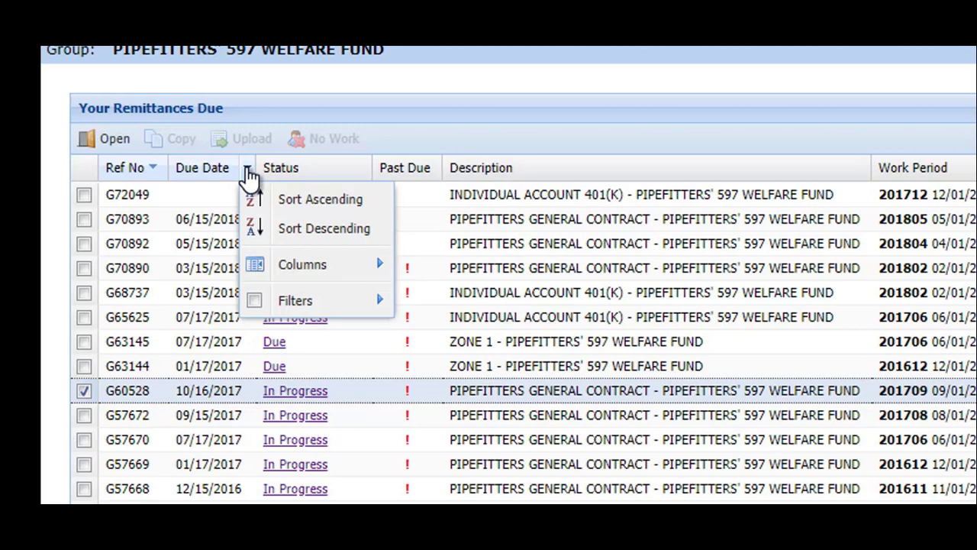
click(281, 200)
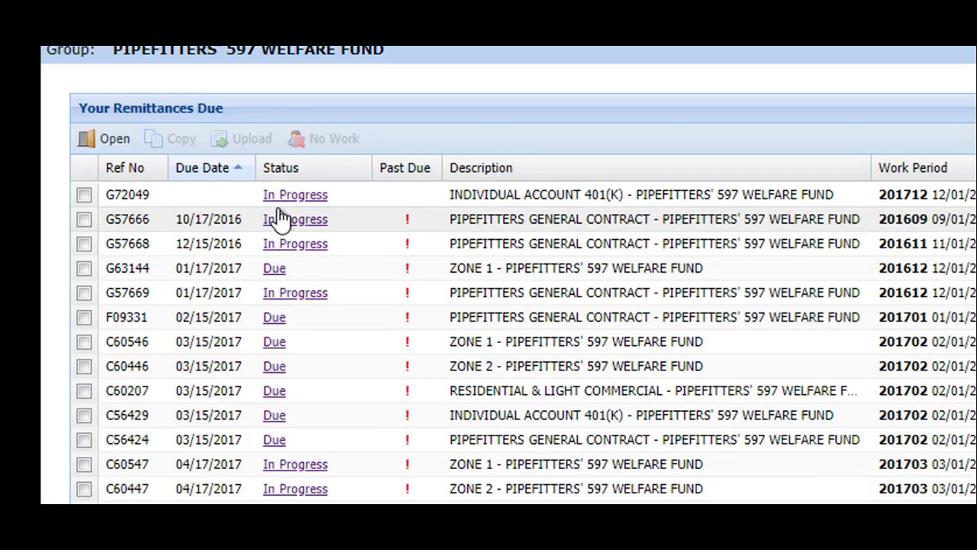
click(244, 169)
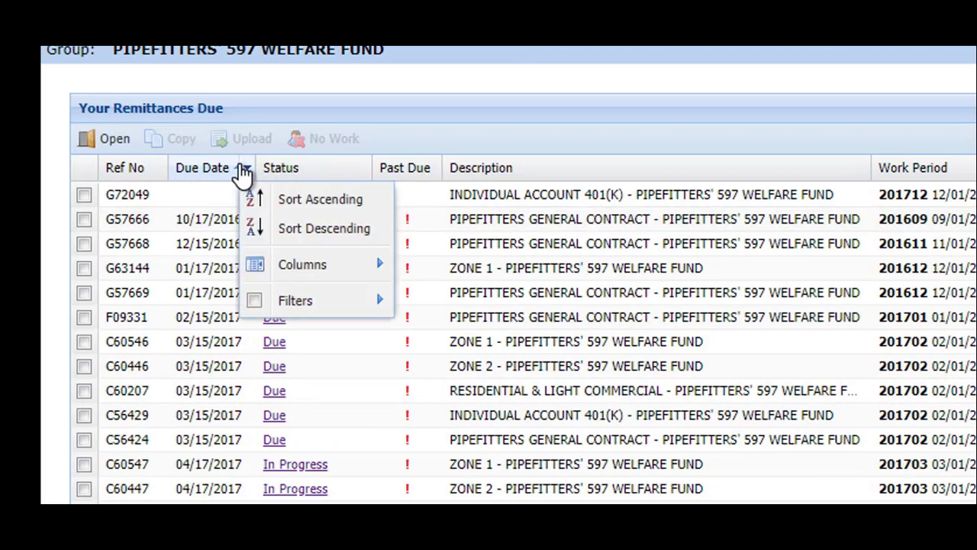
click(276, 228)
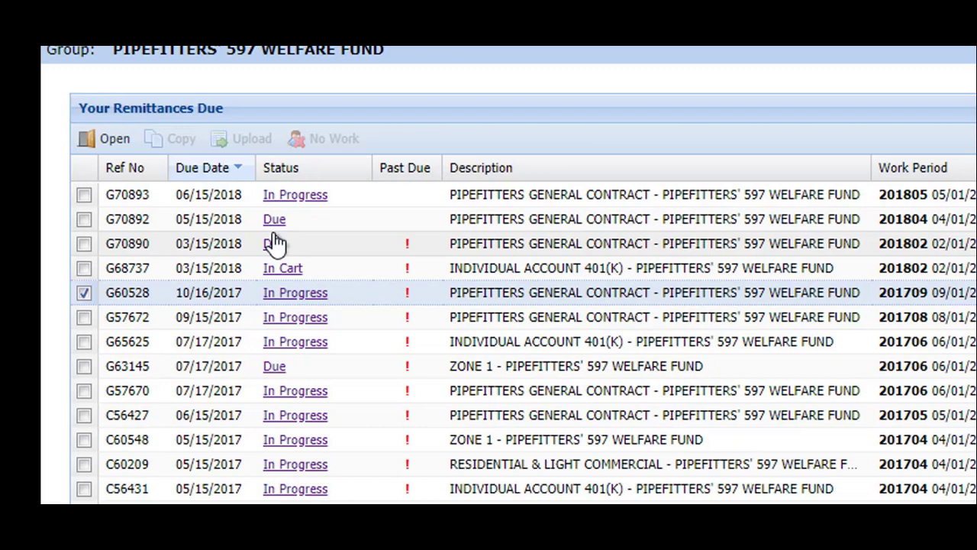
- Sort the remittances due by reference number in ascending order, and re-sort them by reference number in descending order
click(160, 170)
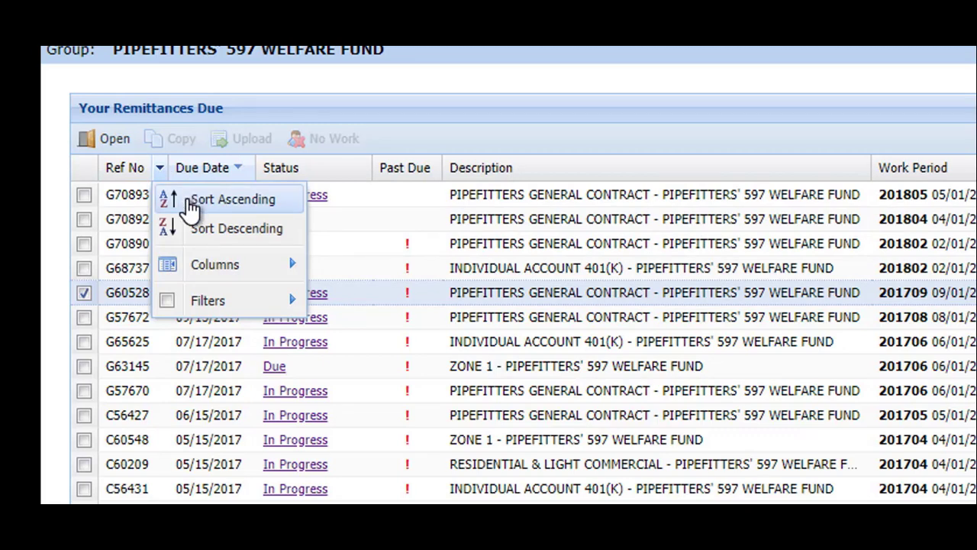
click(189, 202)
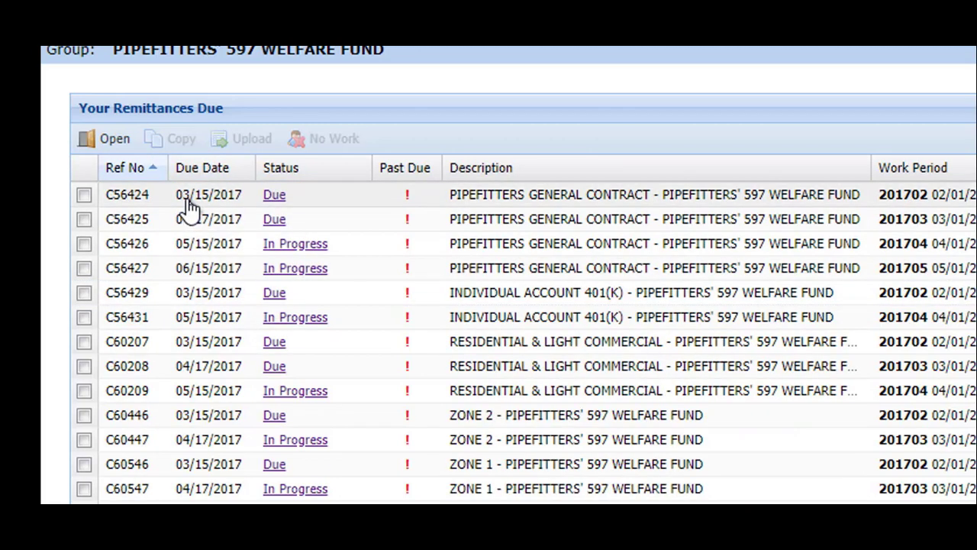
click(157, 168)
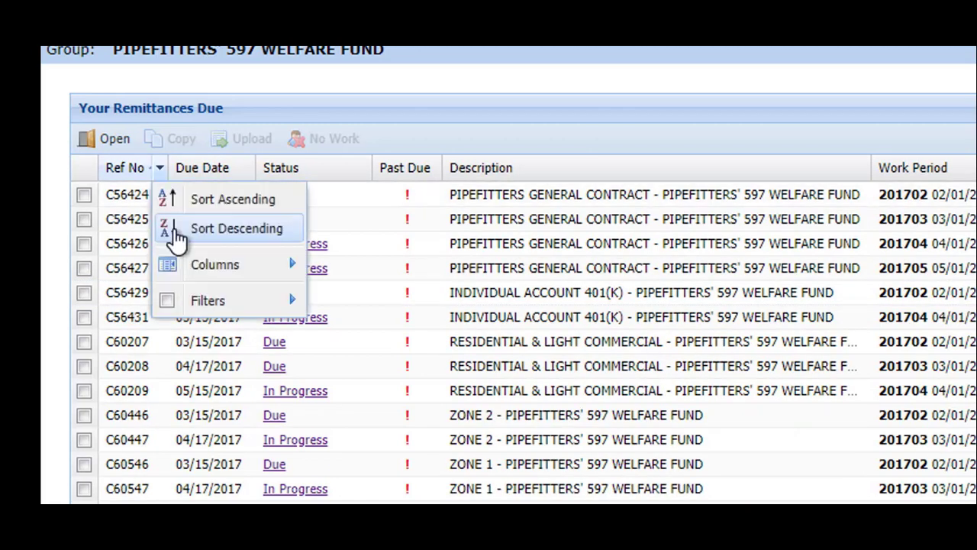
click(176, 229)
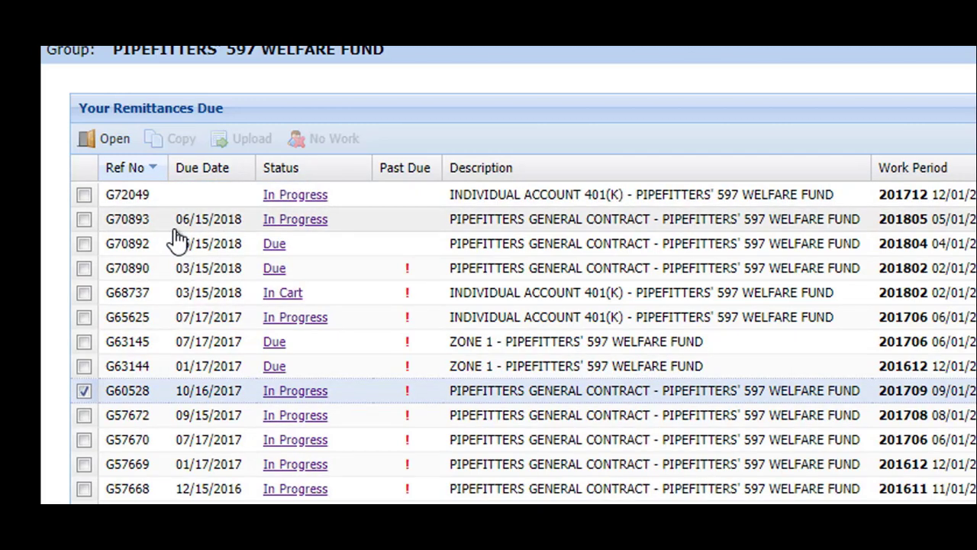
- Hide the Work Period column in the list of remittances due
click(160, 169)
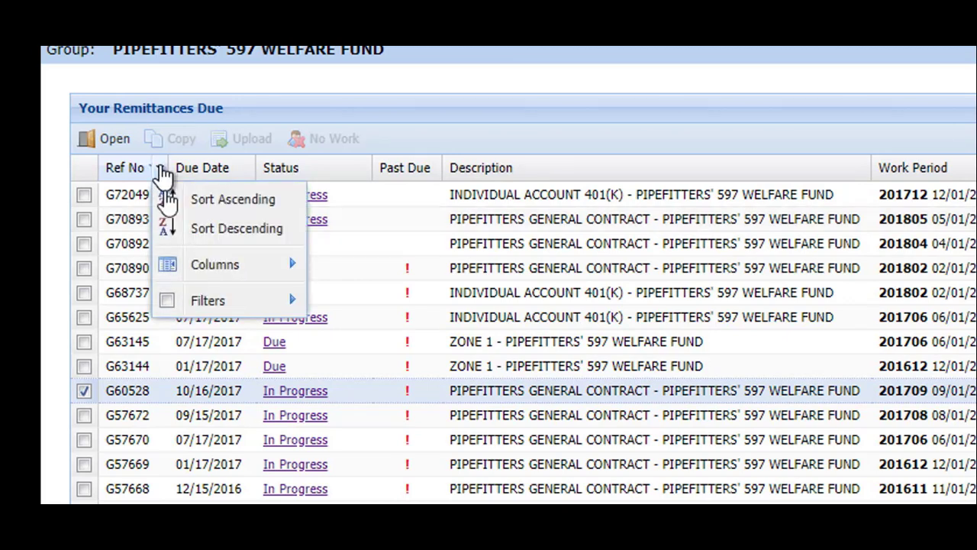
mouse_move(182, 273)
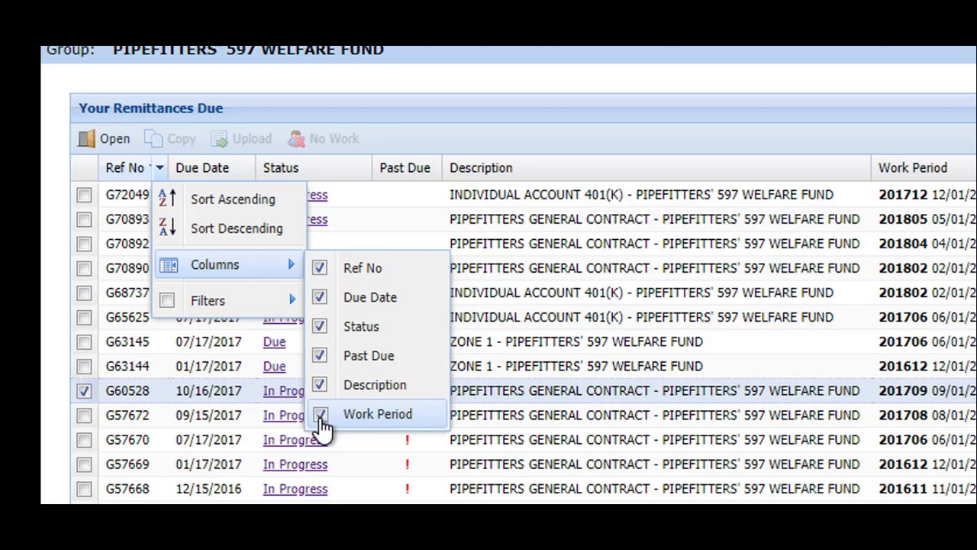
click(320, 414)
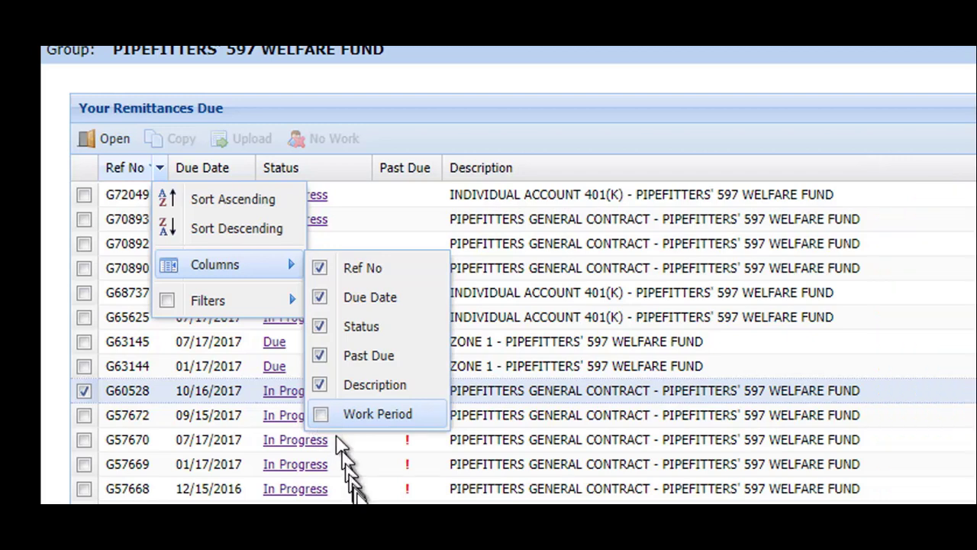
click(374, 493)
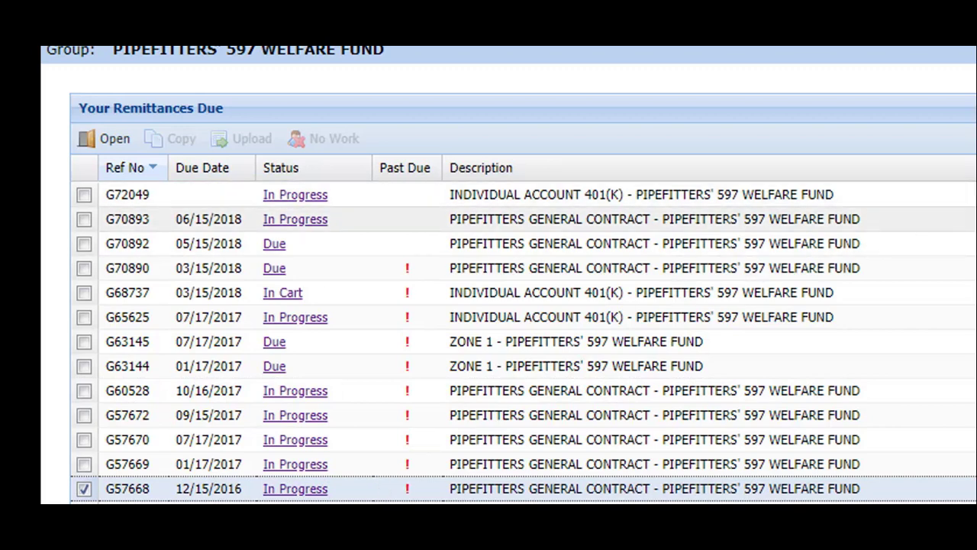
click(379, 244)
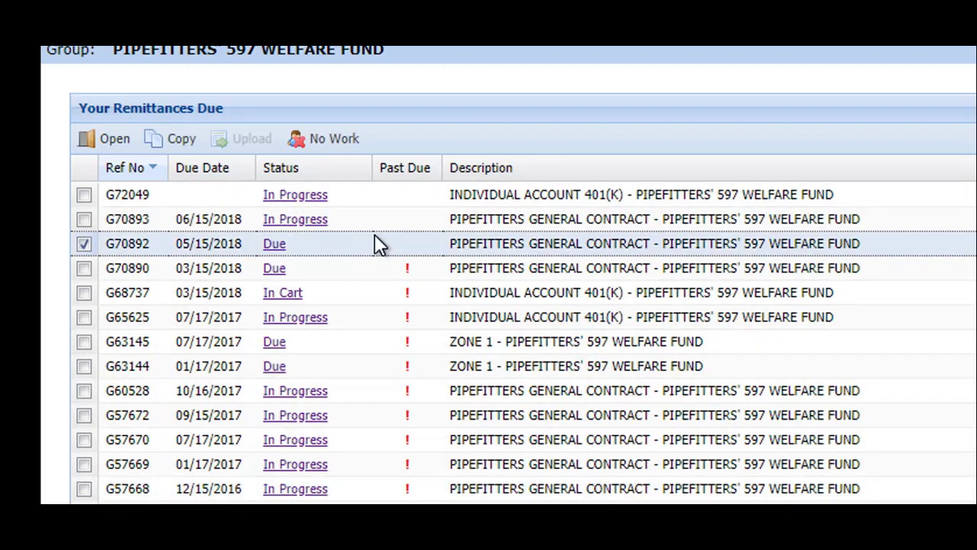
- Show the Work Period column in the list of remittances due again
click(157, 171)
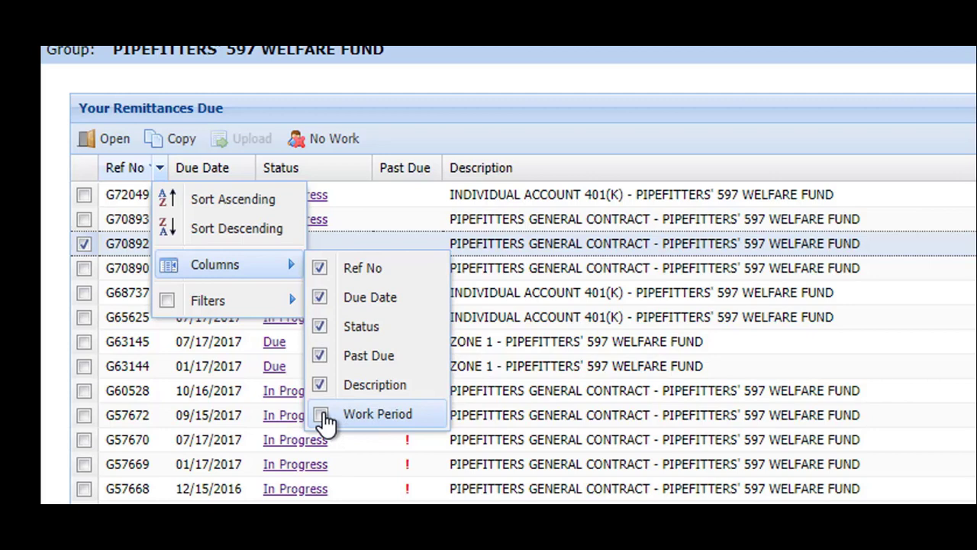
click(321, 416)
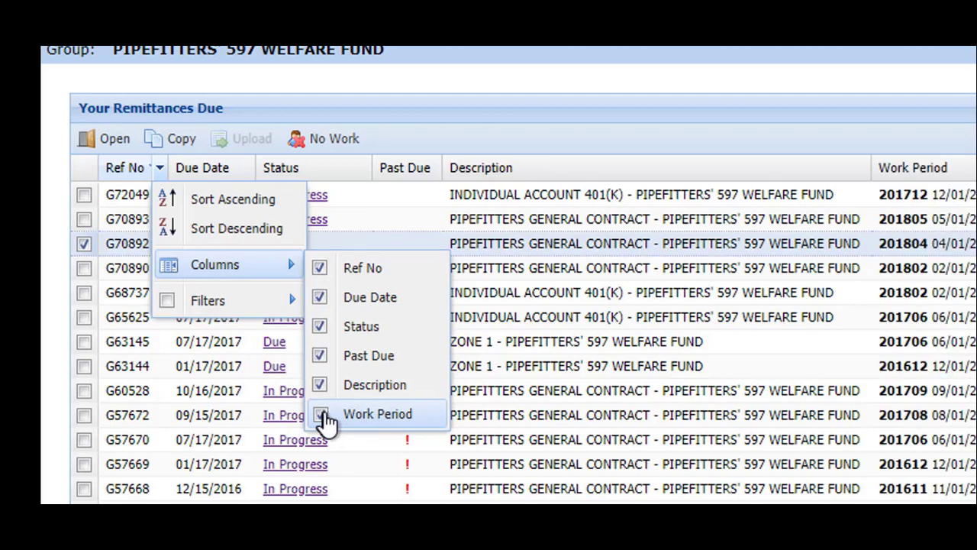
click(433, 465)
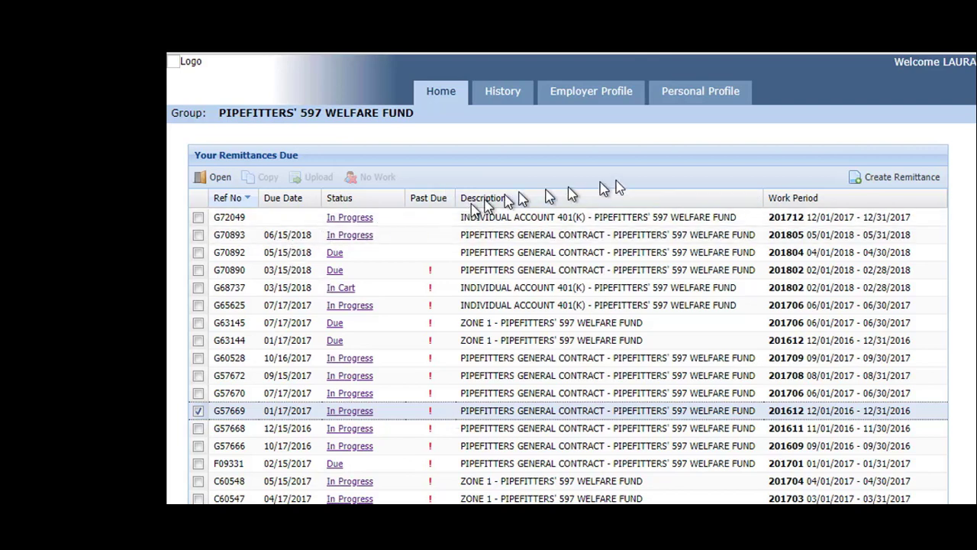
- Filter the remittances due by the Description column for entries containing 401
click(679, 341)
click(757, 199)
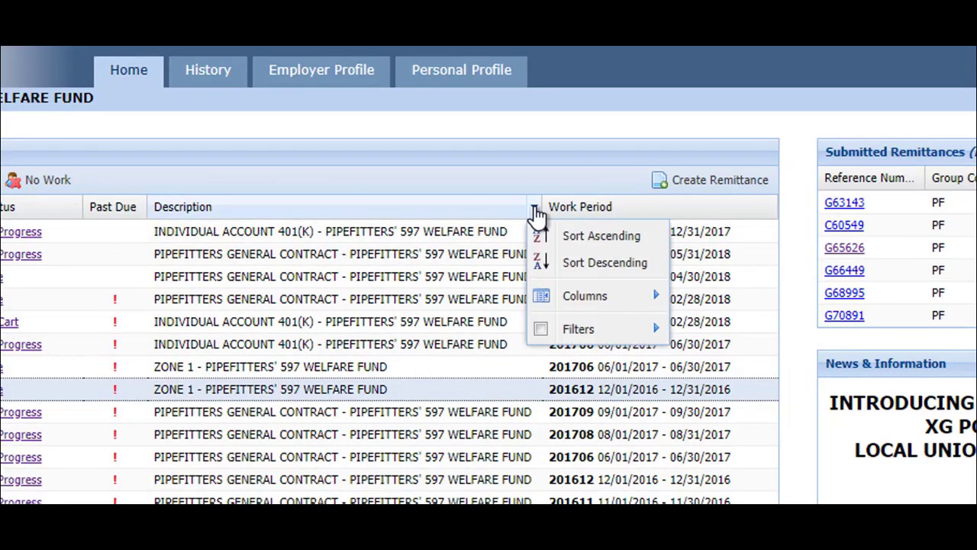
mouse_move(576, 334)
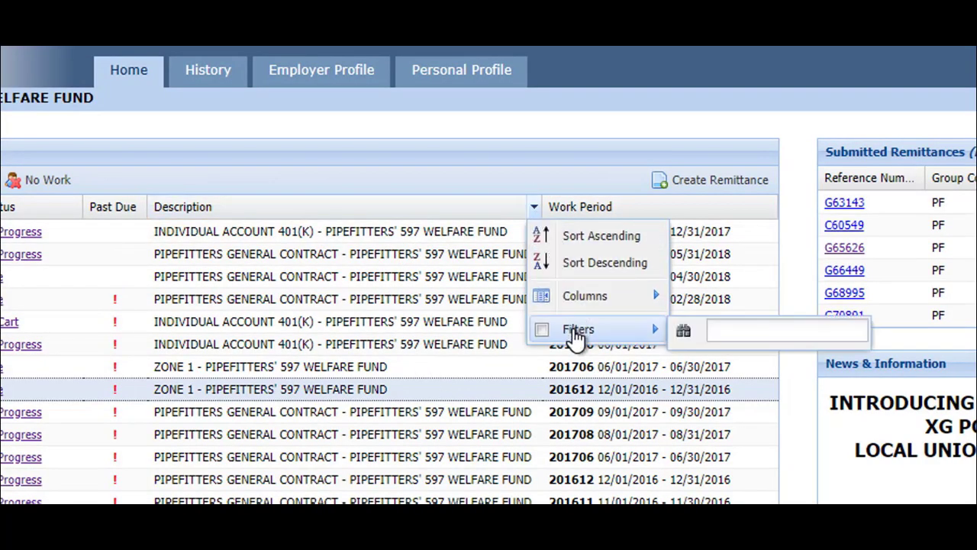
click(733, 330)
text(401)
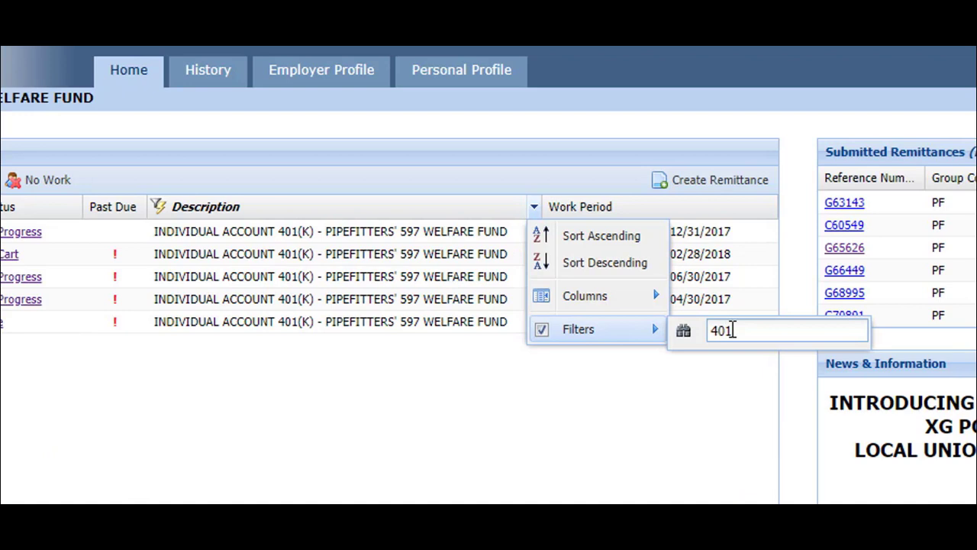
click(418, 370)
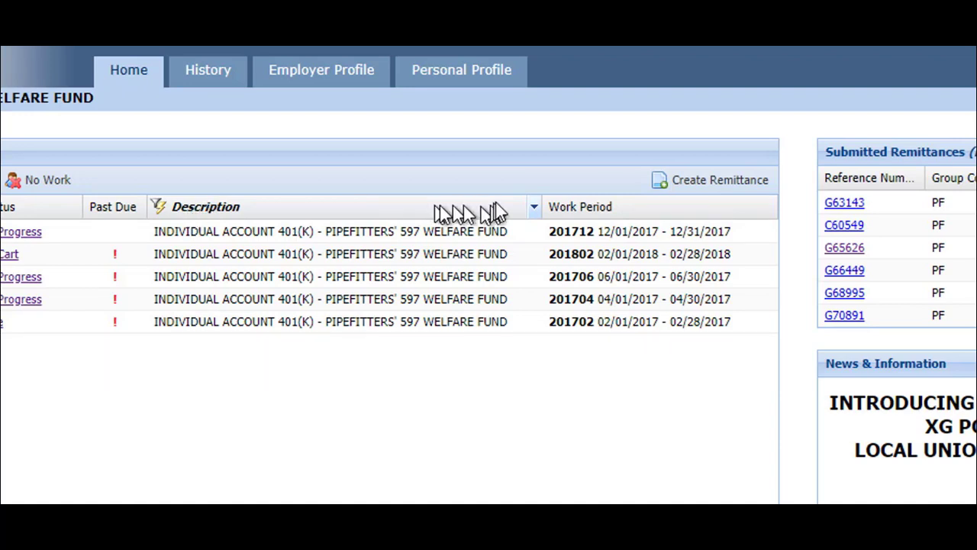
- Turn off the filter on the Description column to list all remittances due
click(536, 209)
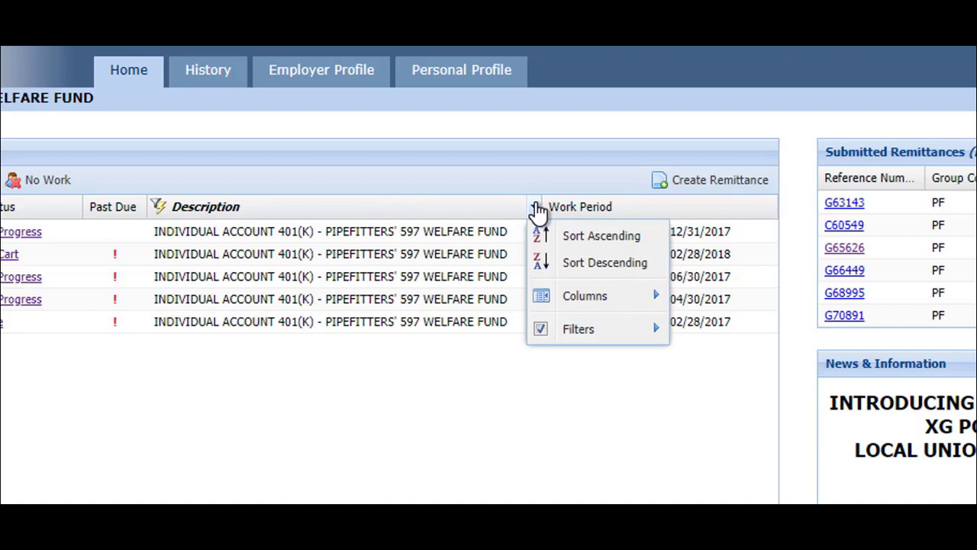
mouse_move(574, 336)
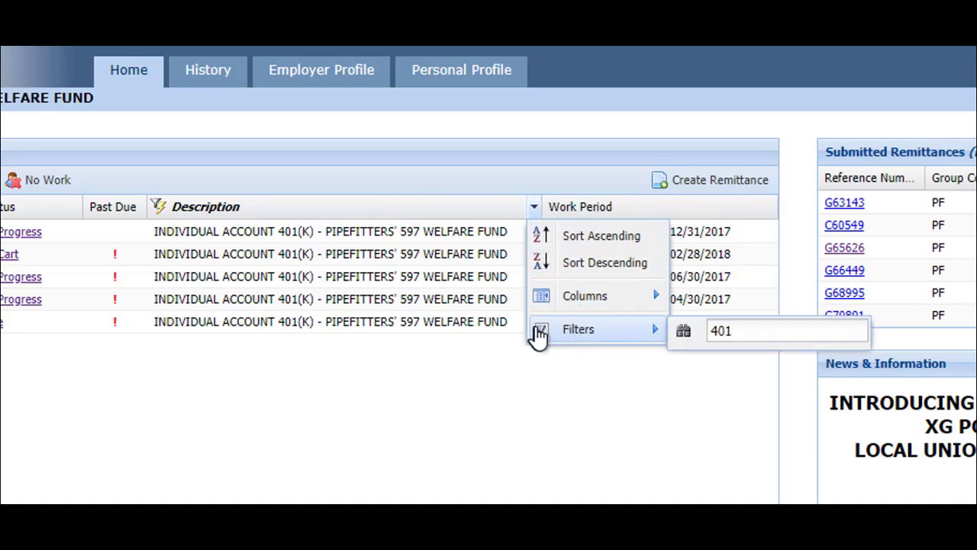
click(541, 333)
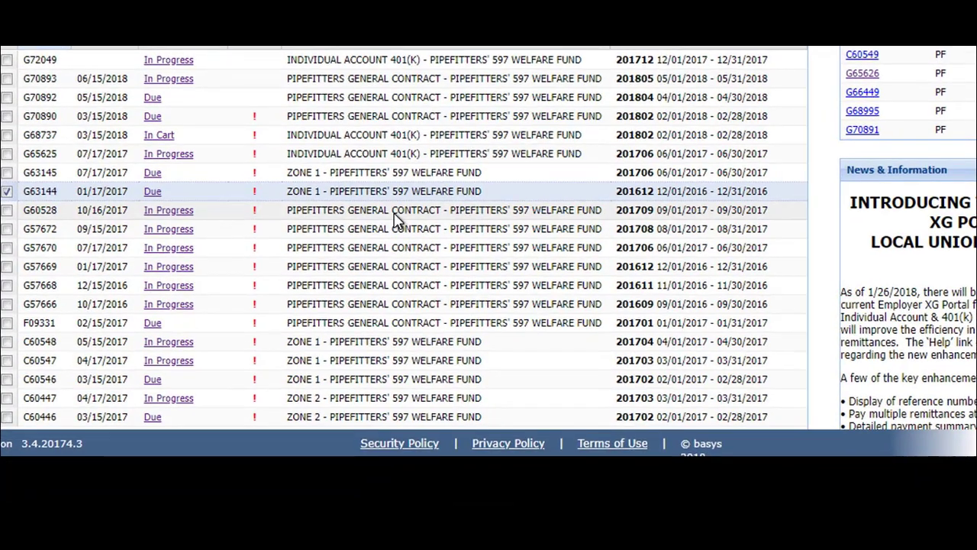
- Browse the remittance list to the next page and back, and to the last page and back to the first
scroll(395, 219, down, 1)
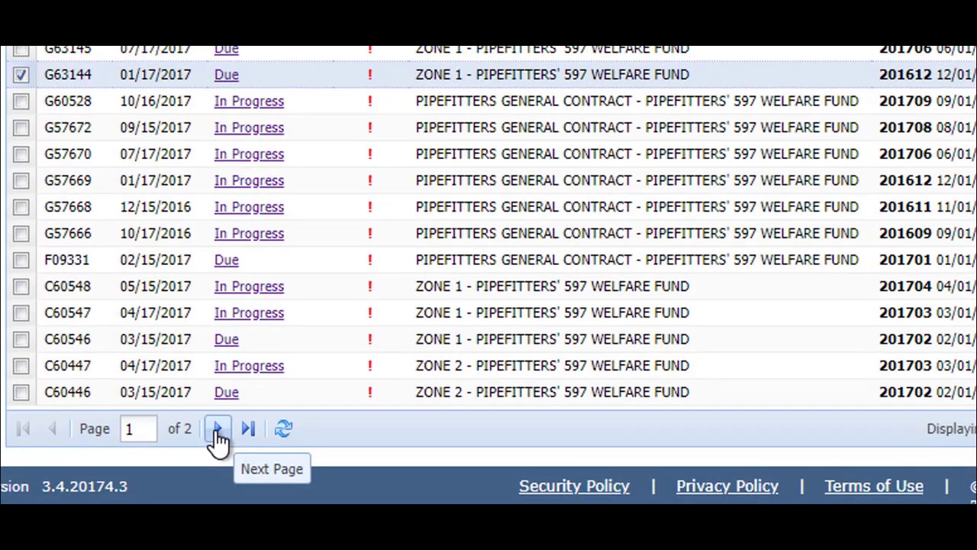
click(218, 432)
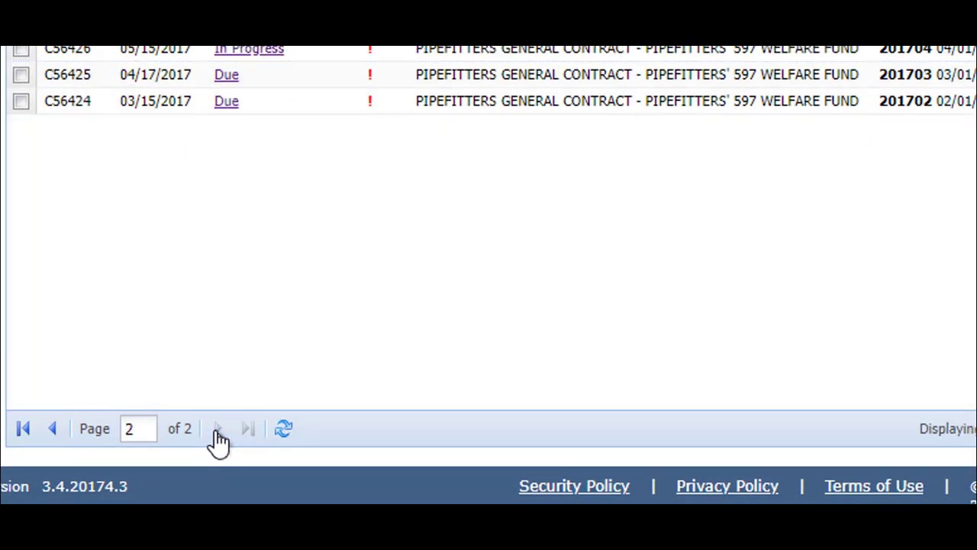
click(55, 429)
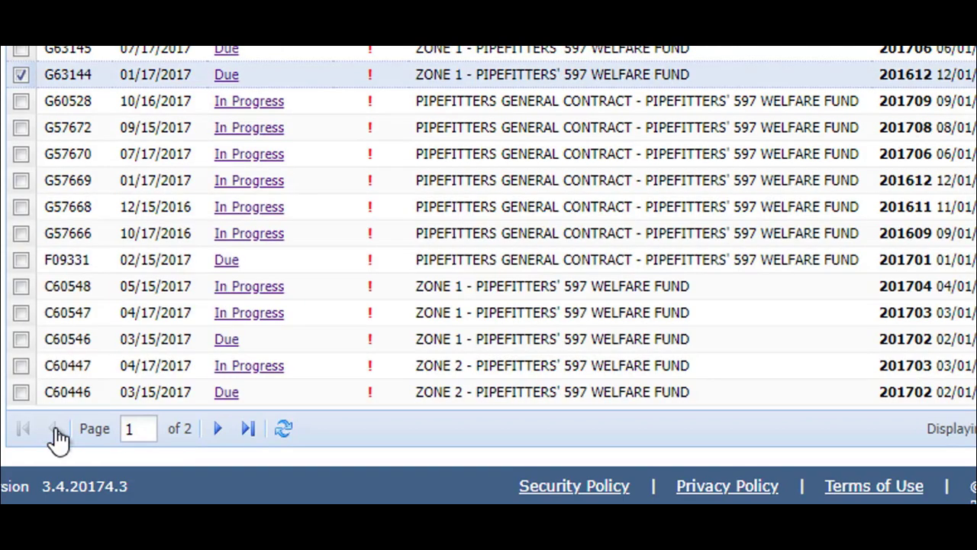
click(250, 432)
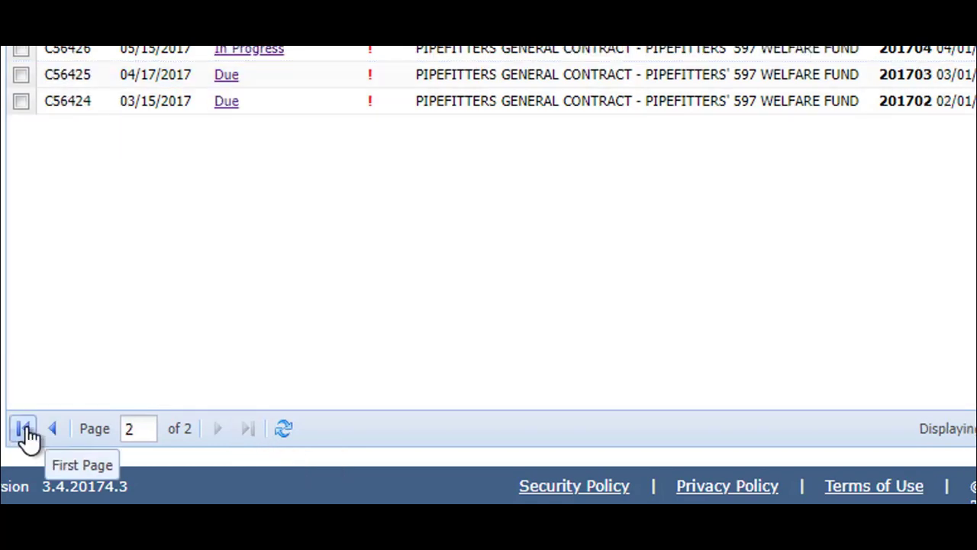
click(25, 430)
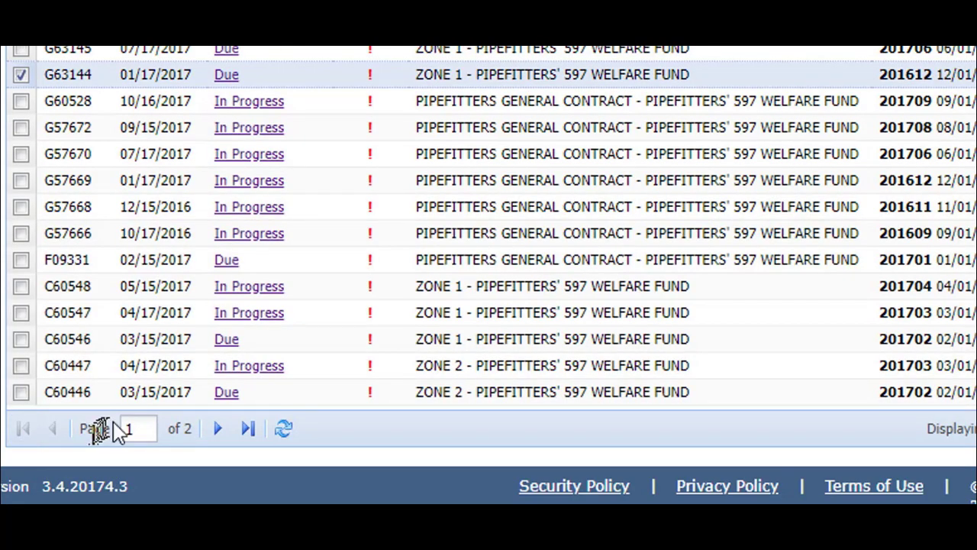
- Jump to page 2 of the remittance list by entering its page number
click(141, 428)
text(2)
key(Return)
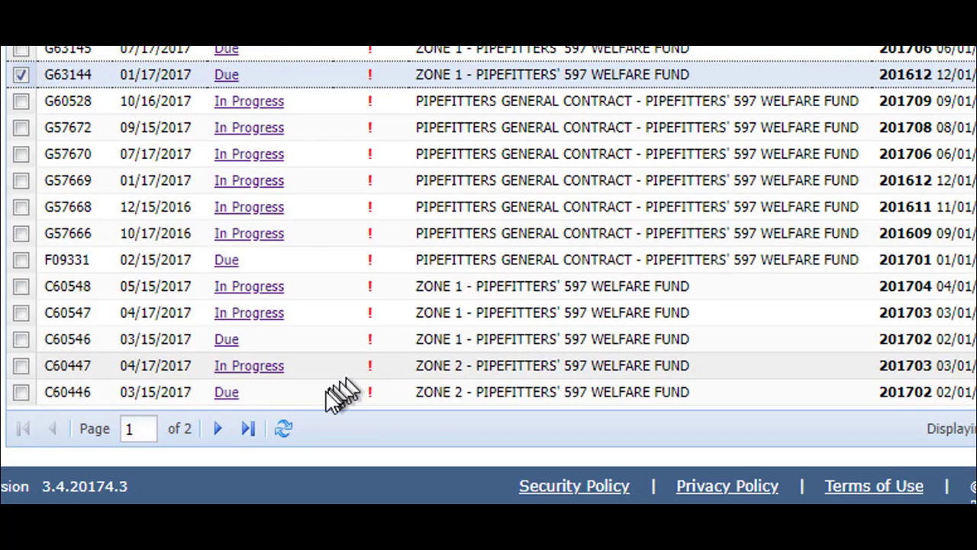
- Refresh the list of remittances due and look further down the News & Information section
click(281, 429)
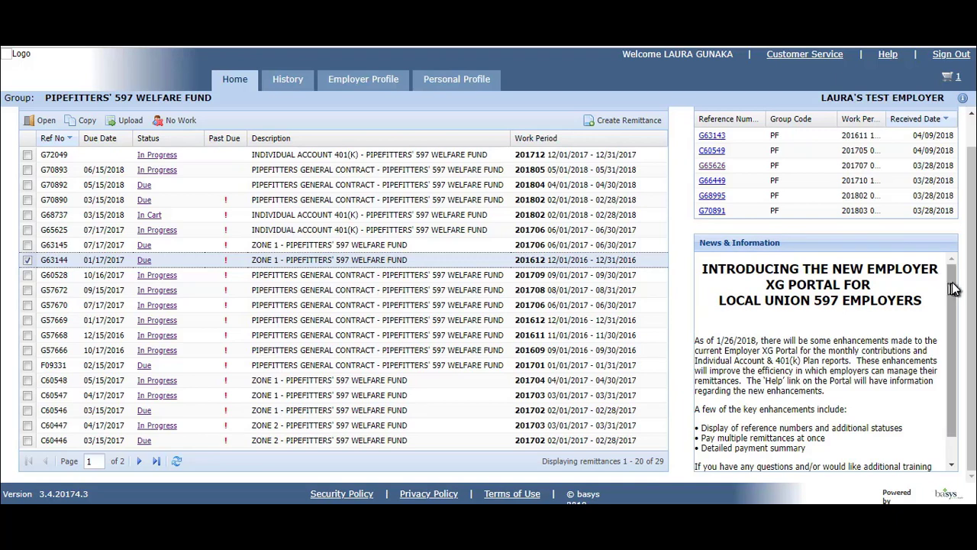
drag(953, 289, 952, 319)
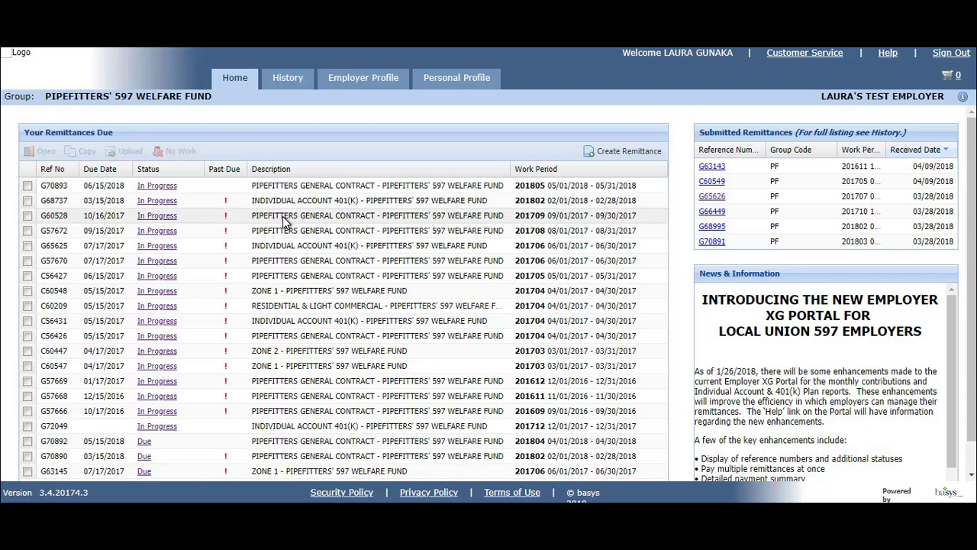
- Open the in-progress Pipefitters General Contract remittance for work period 201805 and go to the actions below its remittance summary
click(145, 189)
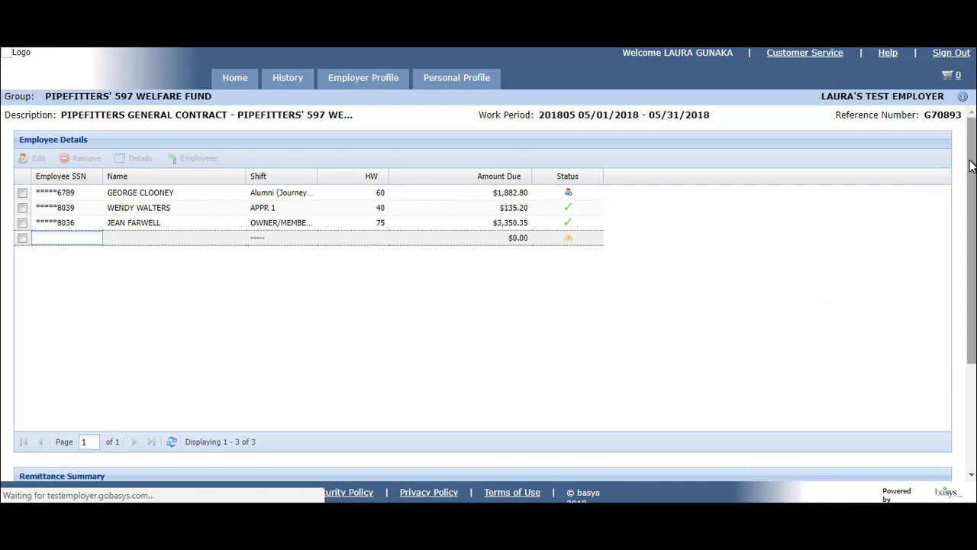
drag(971, 167, 968, 317)
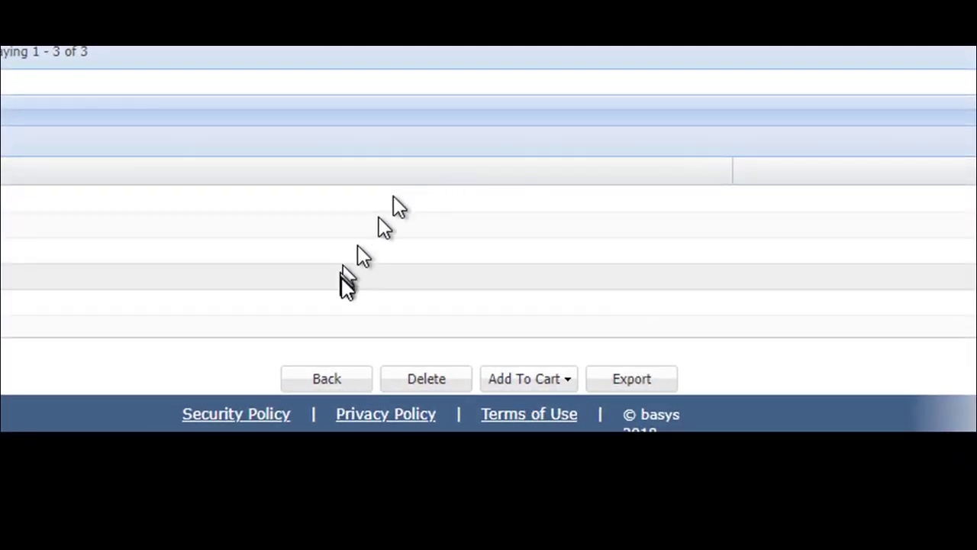
- Return to the list of remittances due and reopen the in-progress Pipefitters General Contract remittance for work period 201805
click(328, 386)
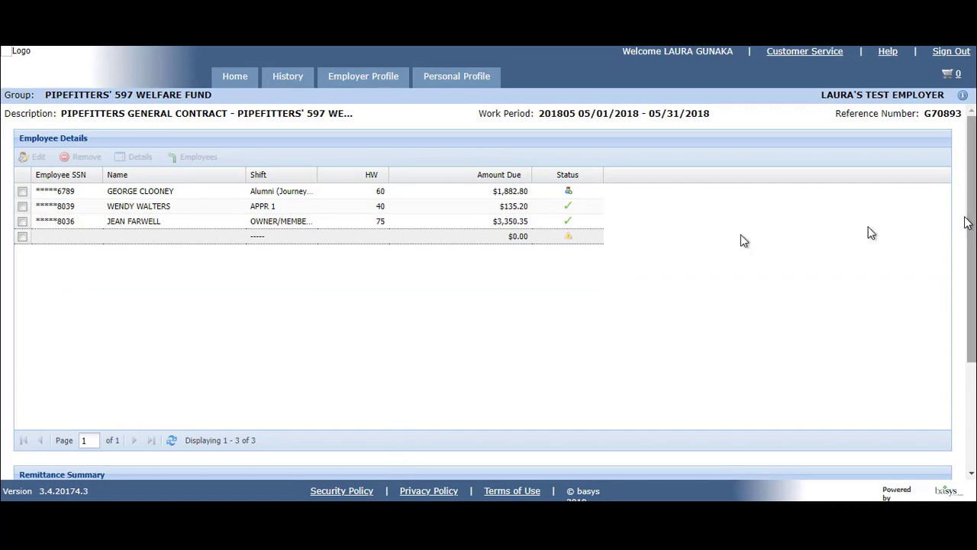
drag(974, 226, 974, 328)
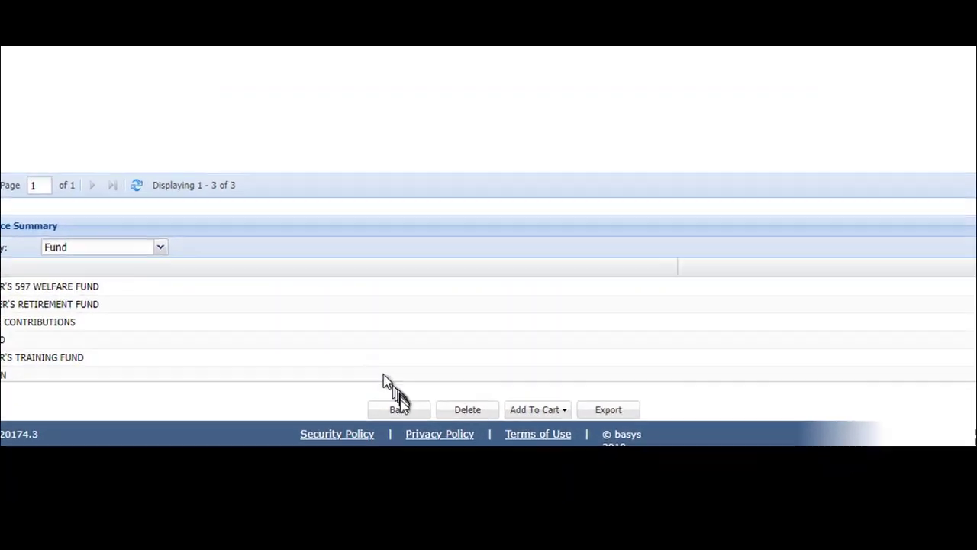
click(401, 410)
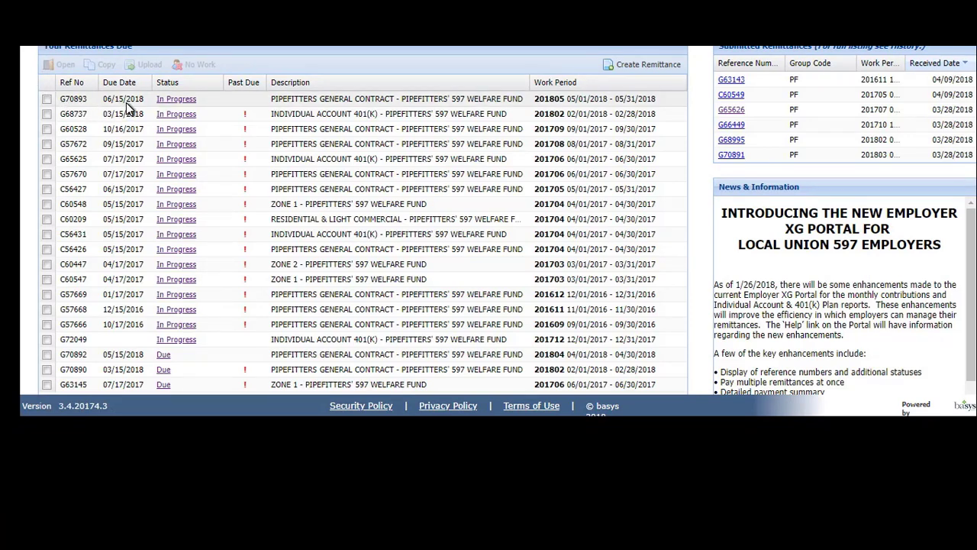
click(170, 107)
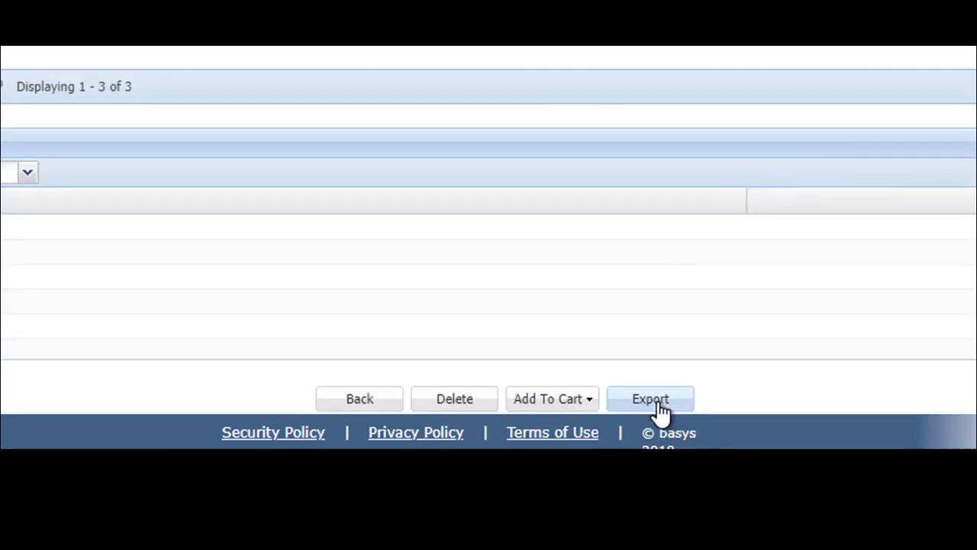
- Export the remittance's employee details and show the downloaded CSV file in its folder
click(658, 404)
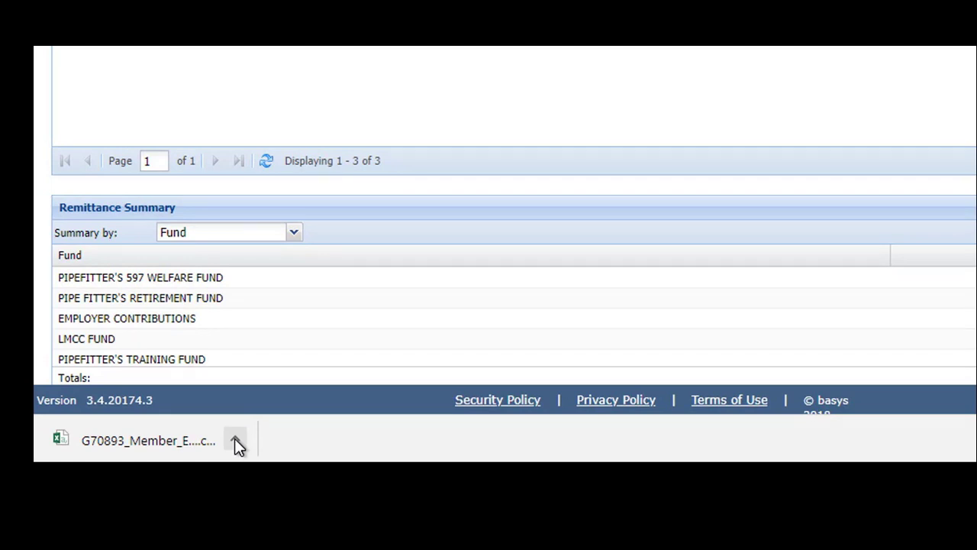
click(235, 441)
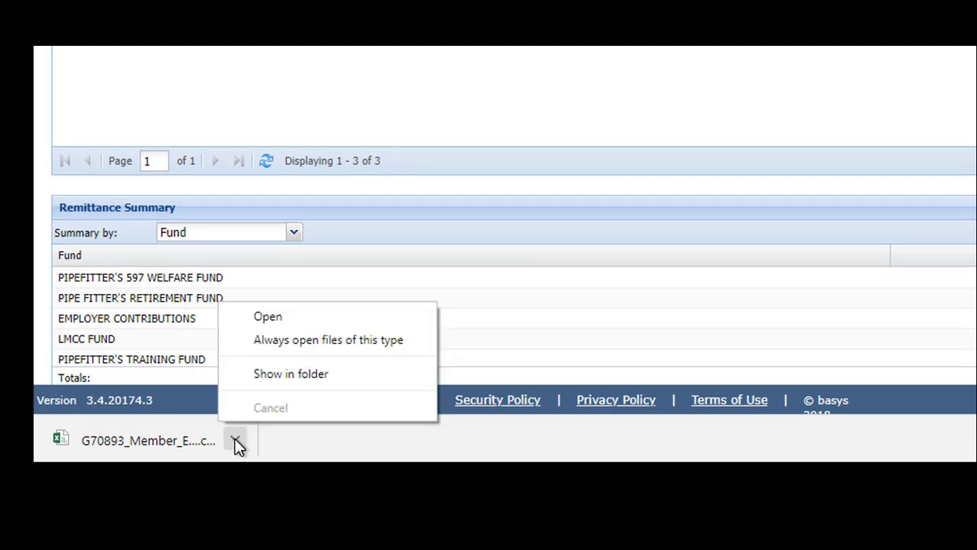
click(272, 376)
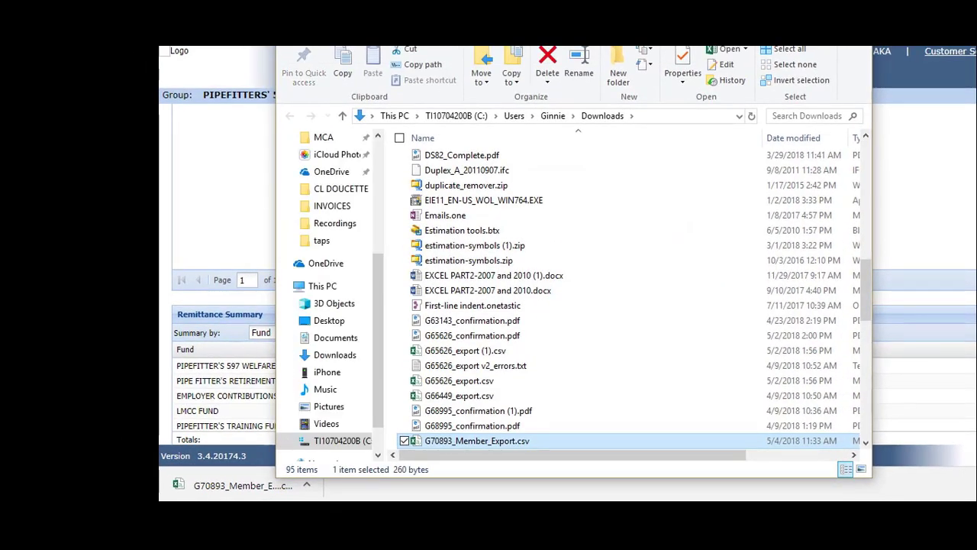
- Sort the Downloads folder by date modified, newest first, and open the exported member CSV file in Excel
click(801, 138)
click(801, 137)
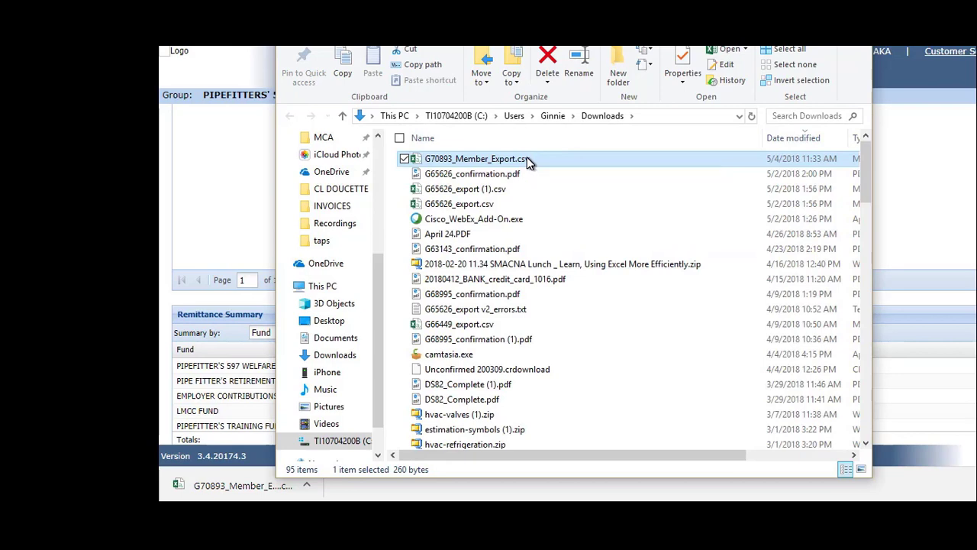
double_click(527, 162)
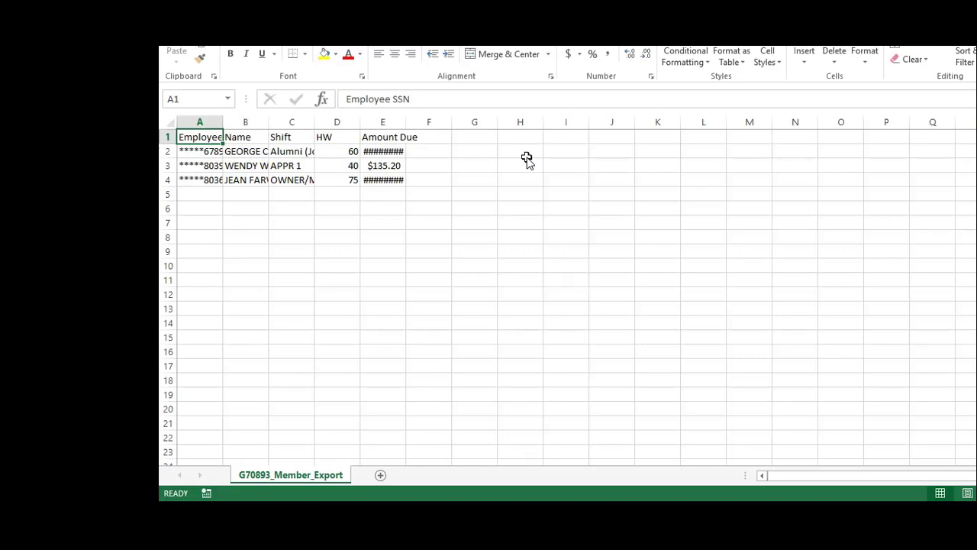
- Autofit the widths of columns A through E in the exported member sheet
click(204, 123)
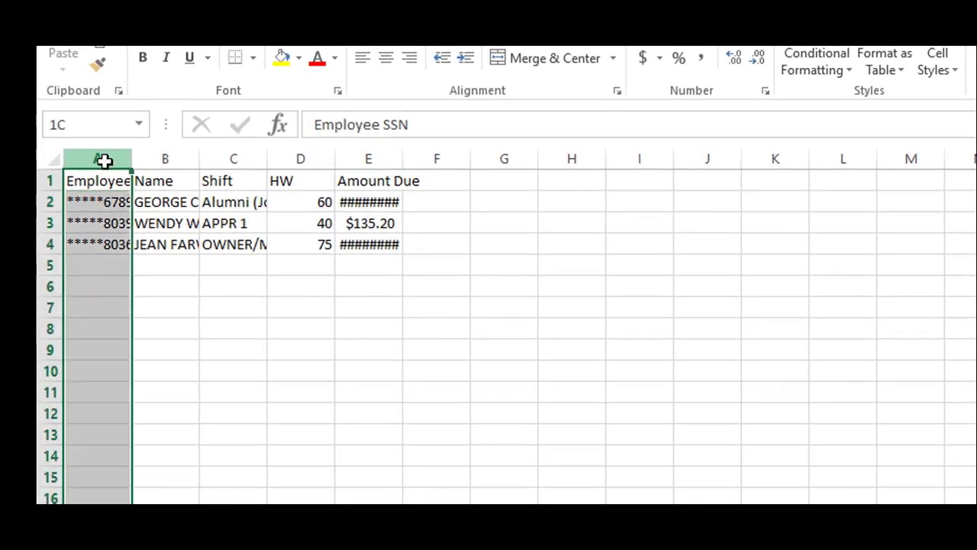
drag(104, 160, 398, 157)
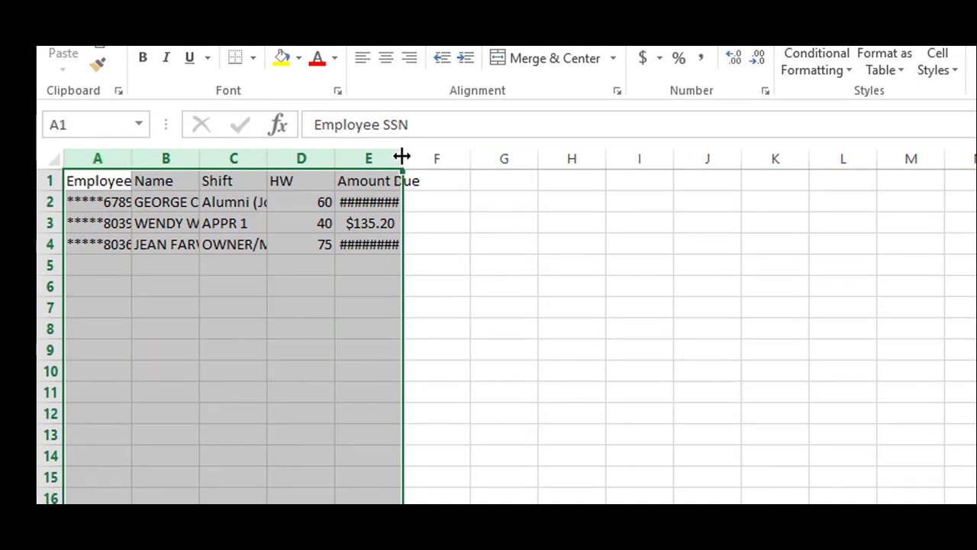
double_click(402, 157)
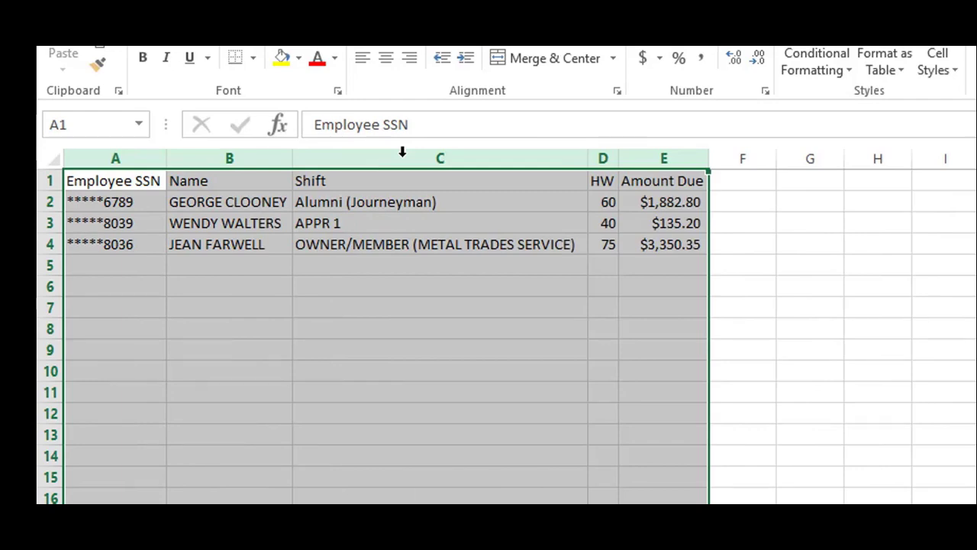
click(390, 308)
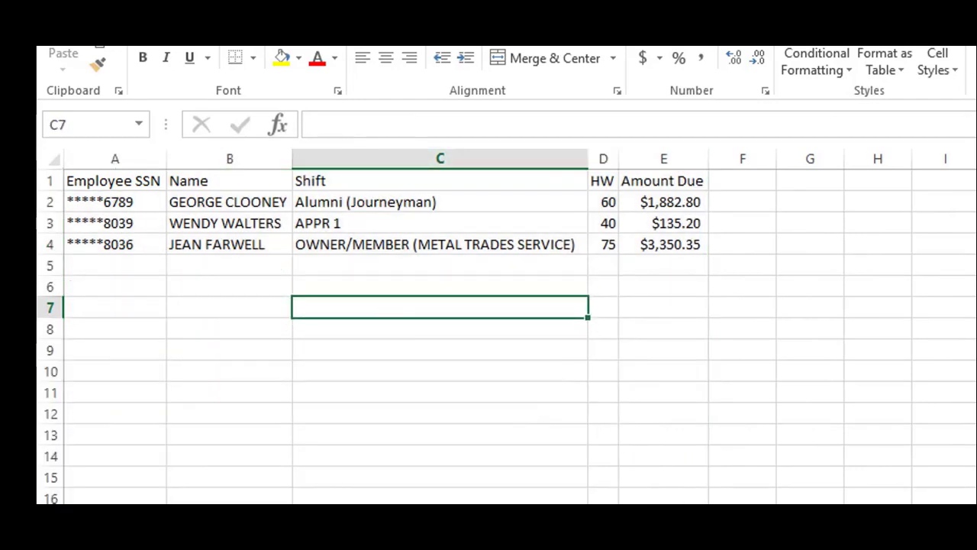
- Close the exported sheet, saving it as an Excel Workbook (*.xlsx)
key(alt+F4)
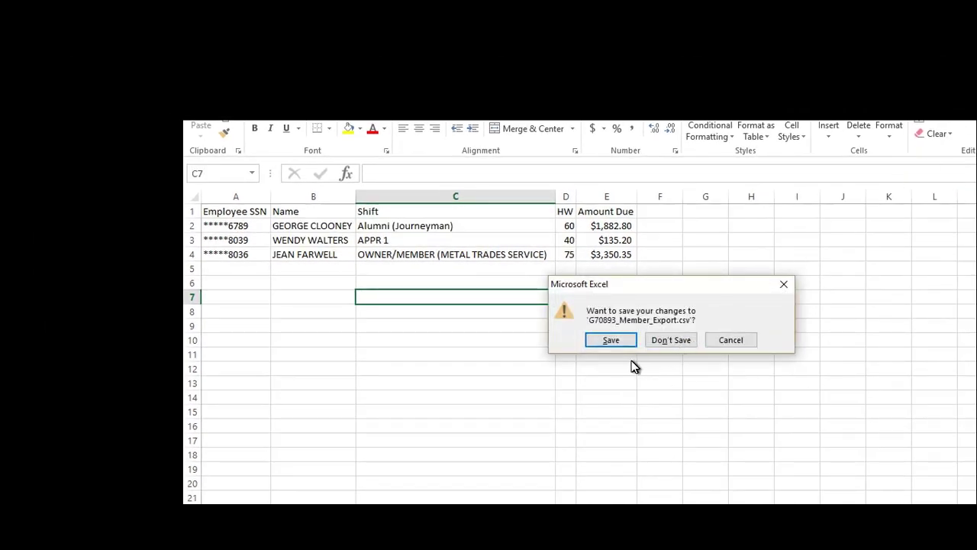
click(622, 342)
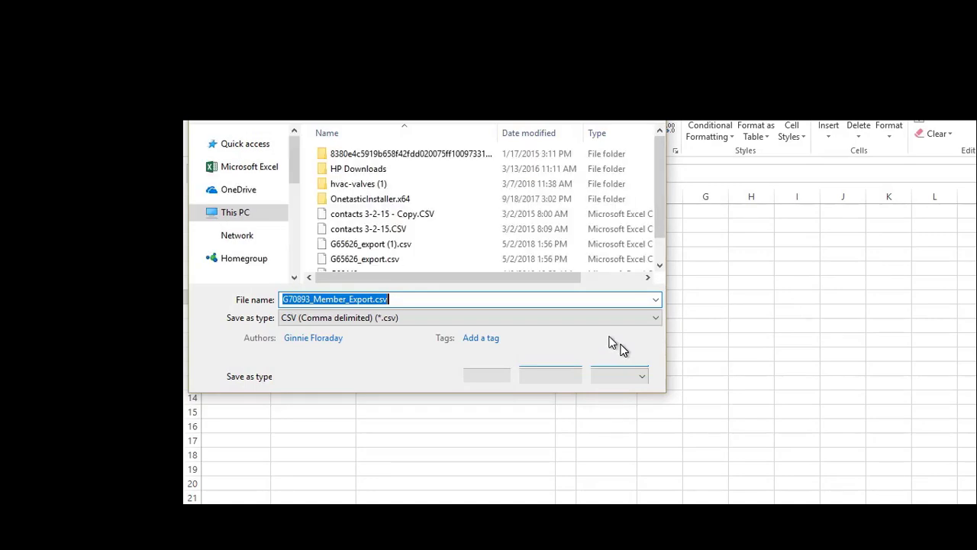
click(656, 321)
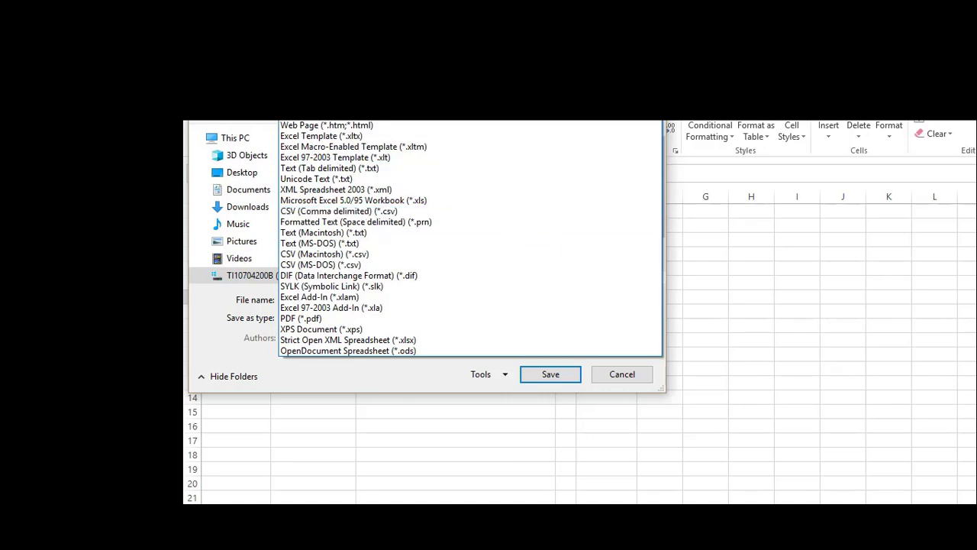
click(324, 62)
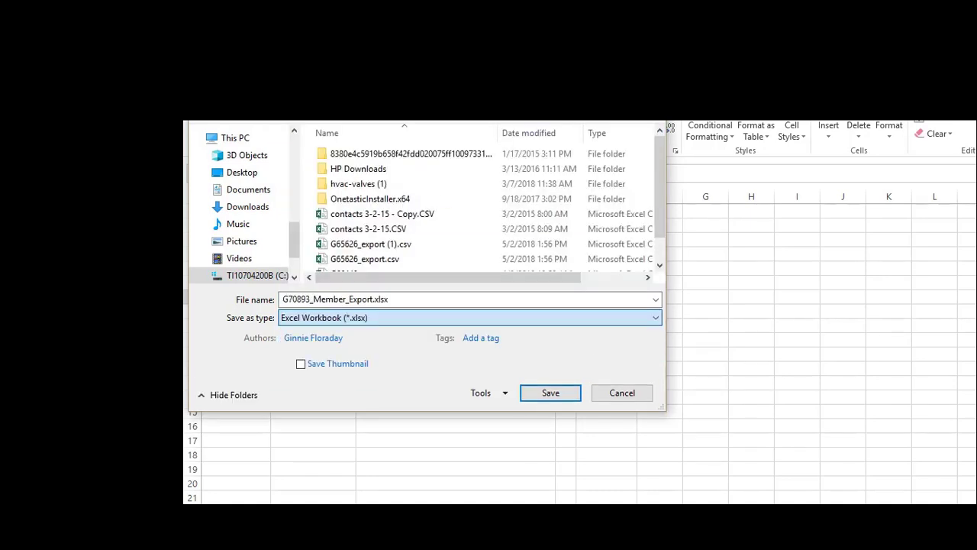
click(549, 394)
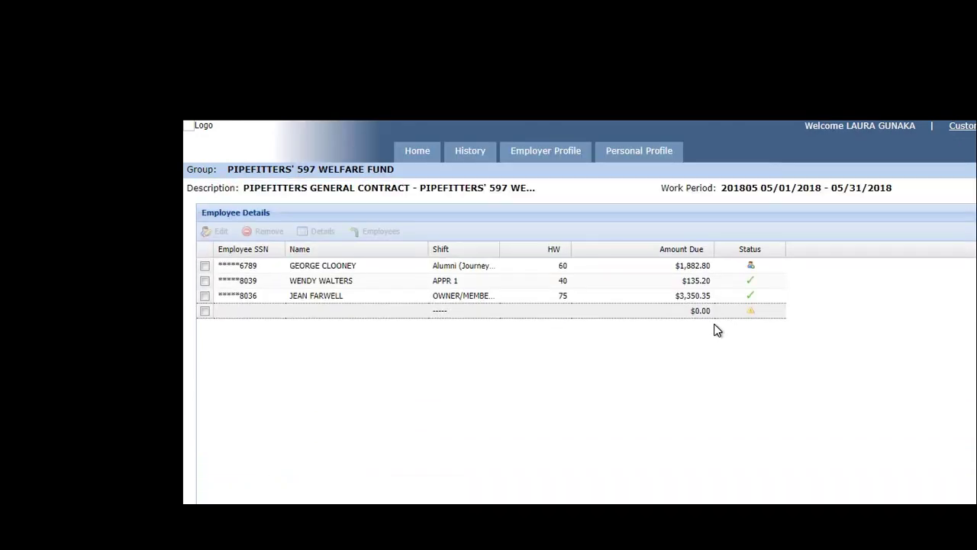
- Add the open 201805 remittance to the cart with the option to return home to complete additional remittances
scroll(718, 330, down, 5)
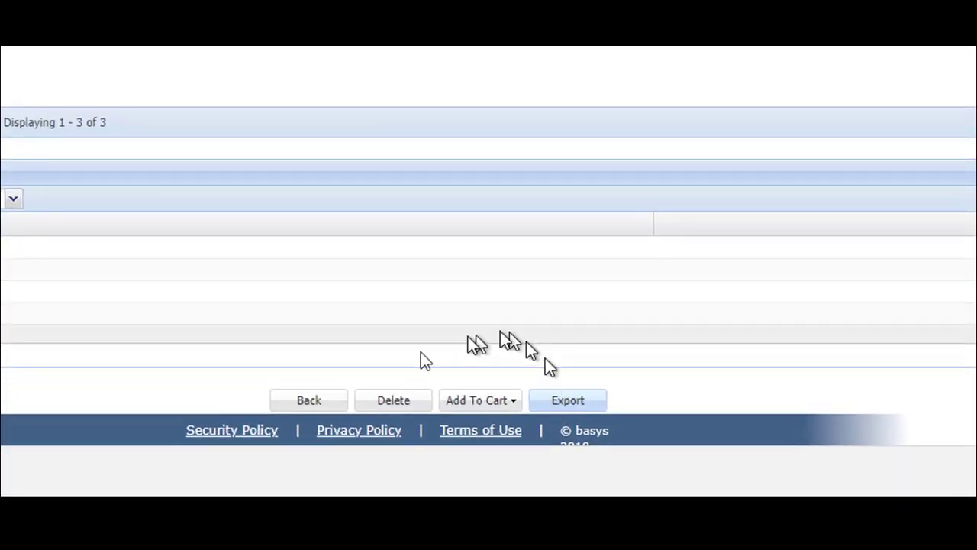
click(518, 407)
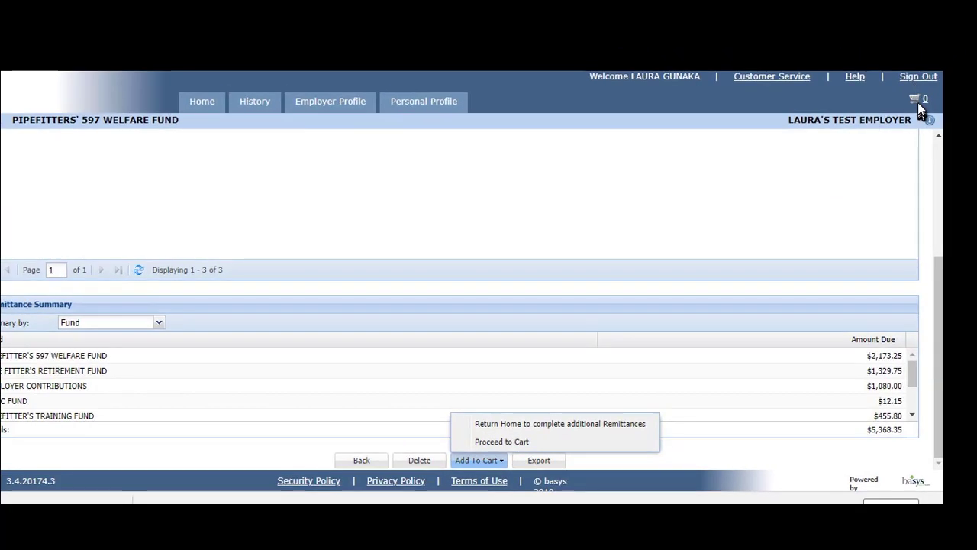
mouse_move(920, 106)
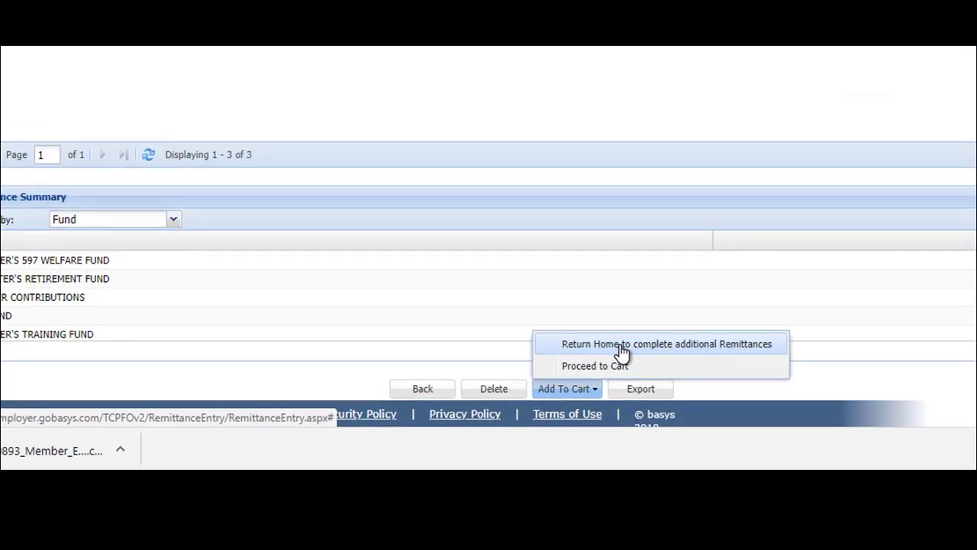
click(623, 347)
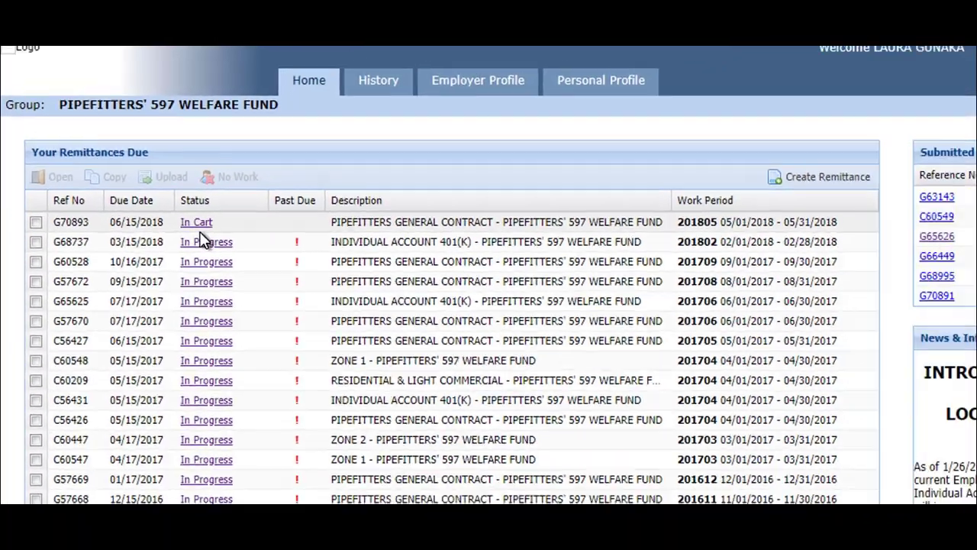
- Open the cart, expand the 201805 Pipefitters General Contract remittance and remove it from the cart
click(959, 100)
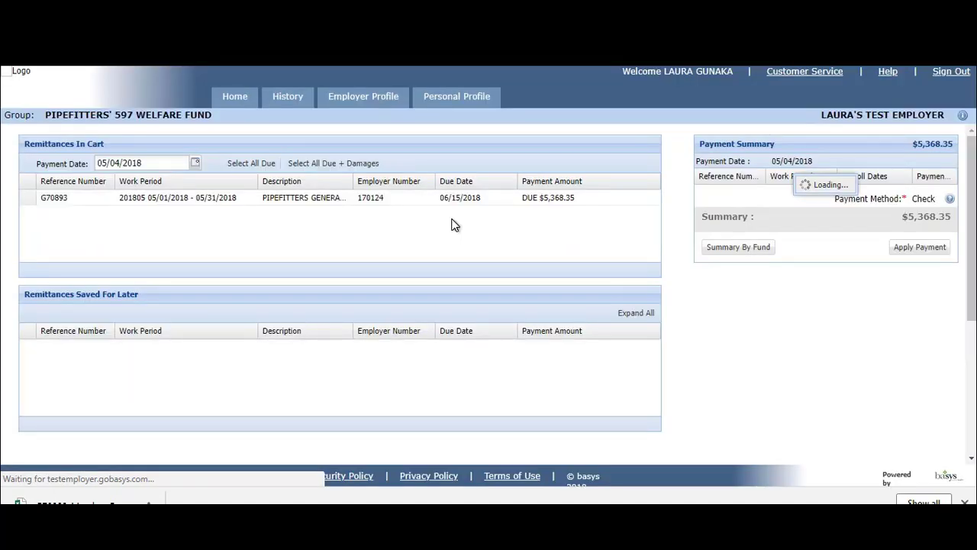
click(68, 198)
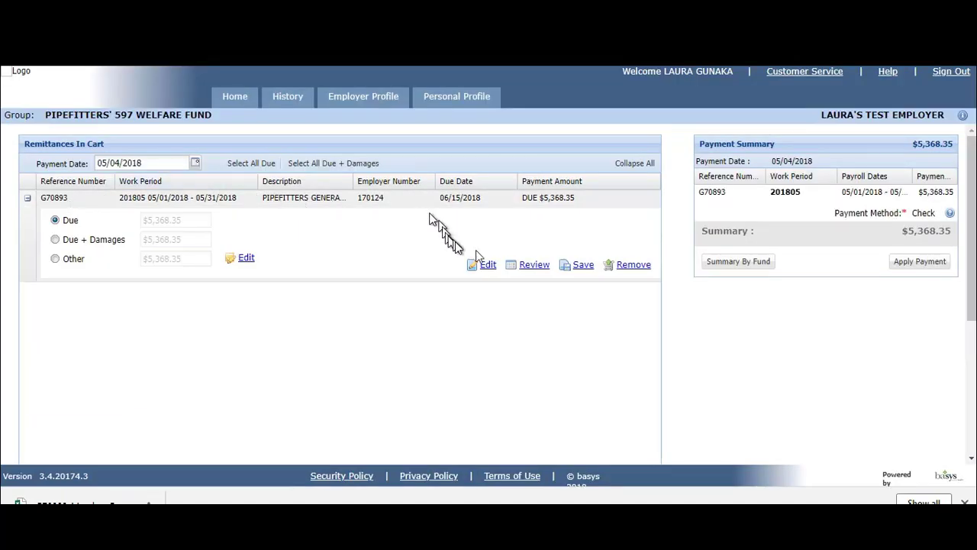
click(626, 268)
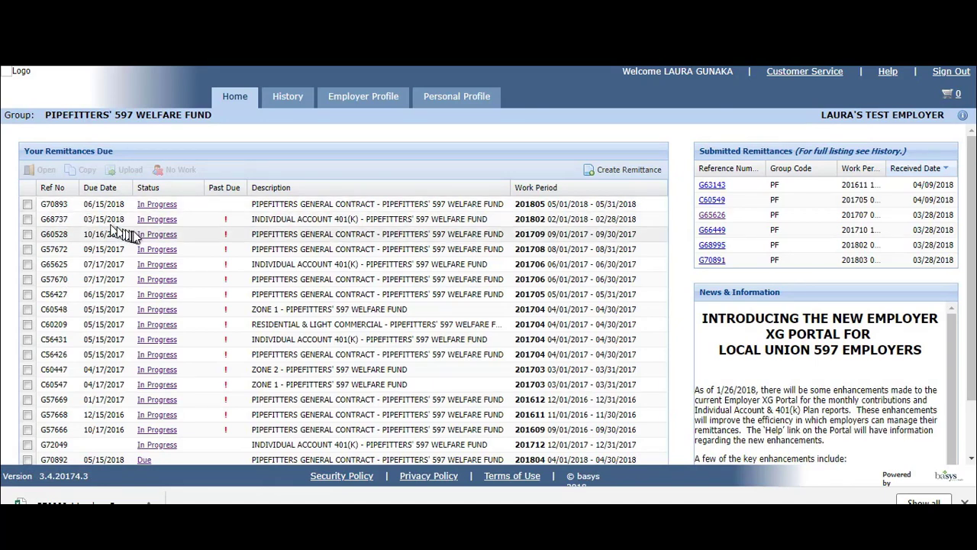
- Reopen the in-progress 201805 remittance, start deleting it but decline the deletion, and go back to the remittances due
click(155, 206)
click(155, 208)
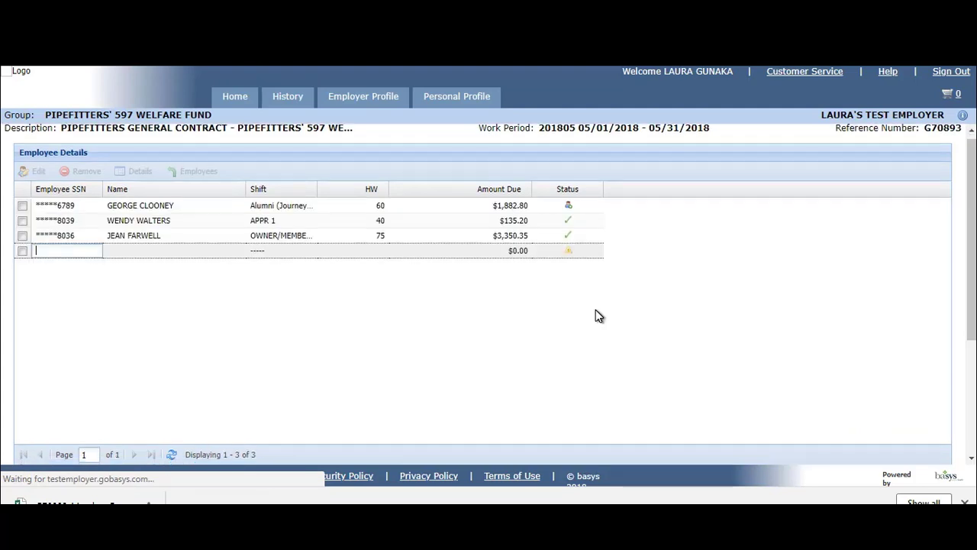
scroll(831, 296, down, 3)
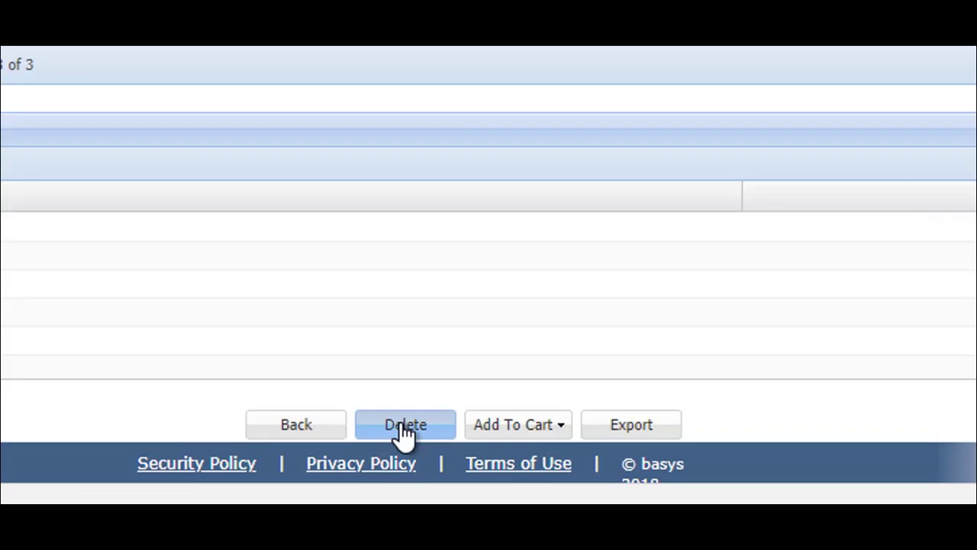
click(406, 426)
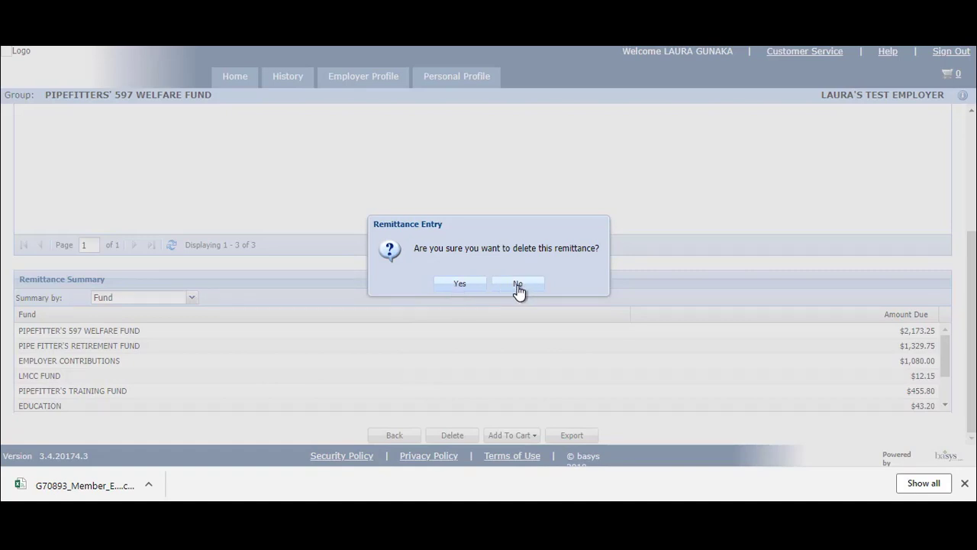
click(517, 284)
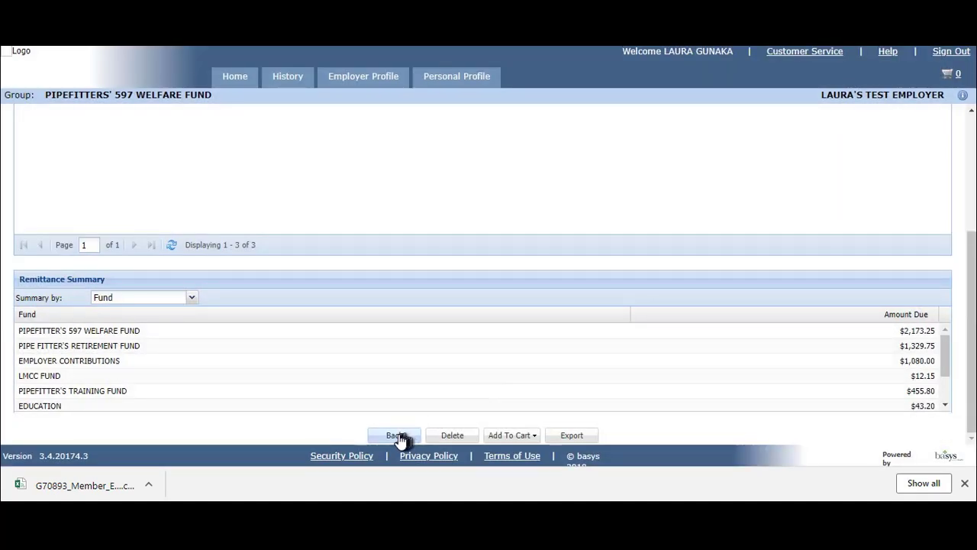
click(395, 436)
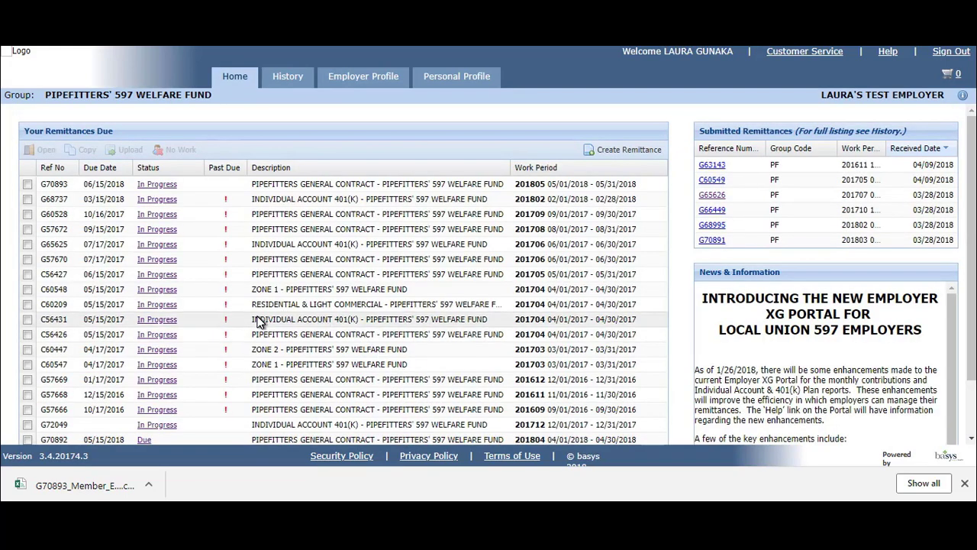